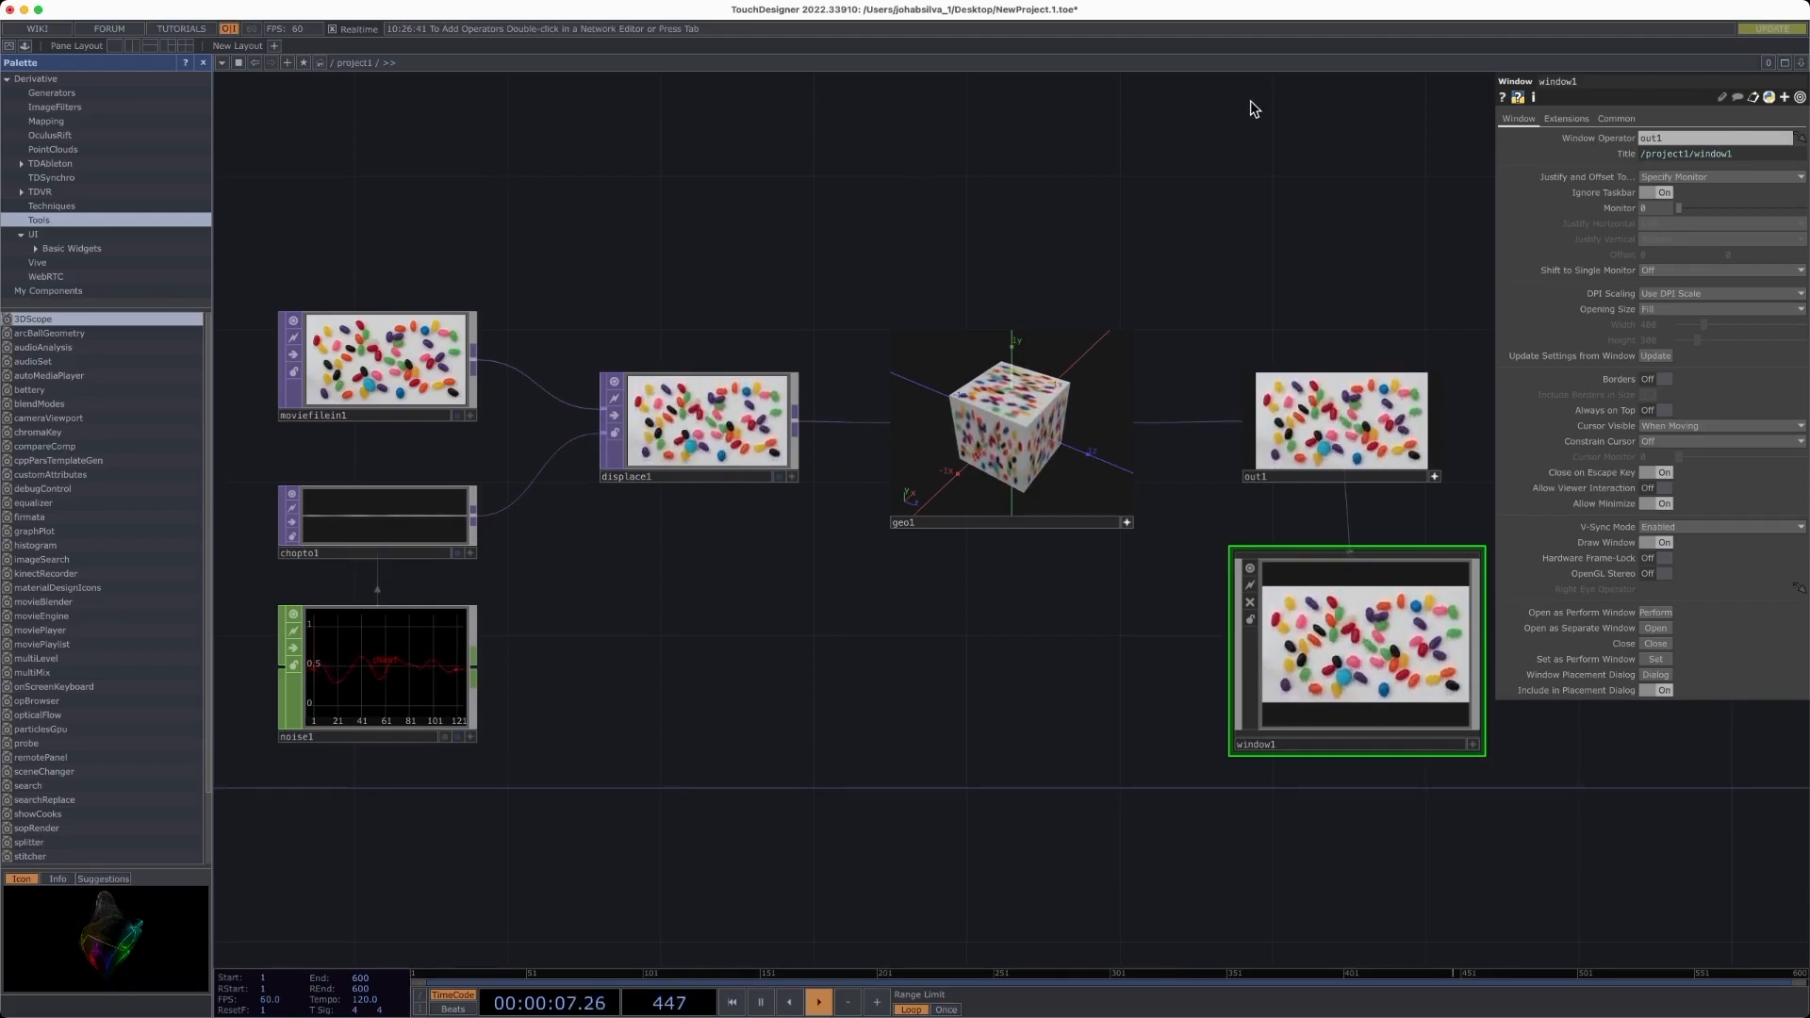
left_click_drag(827, 185, 832, 195)
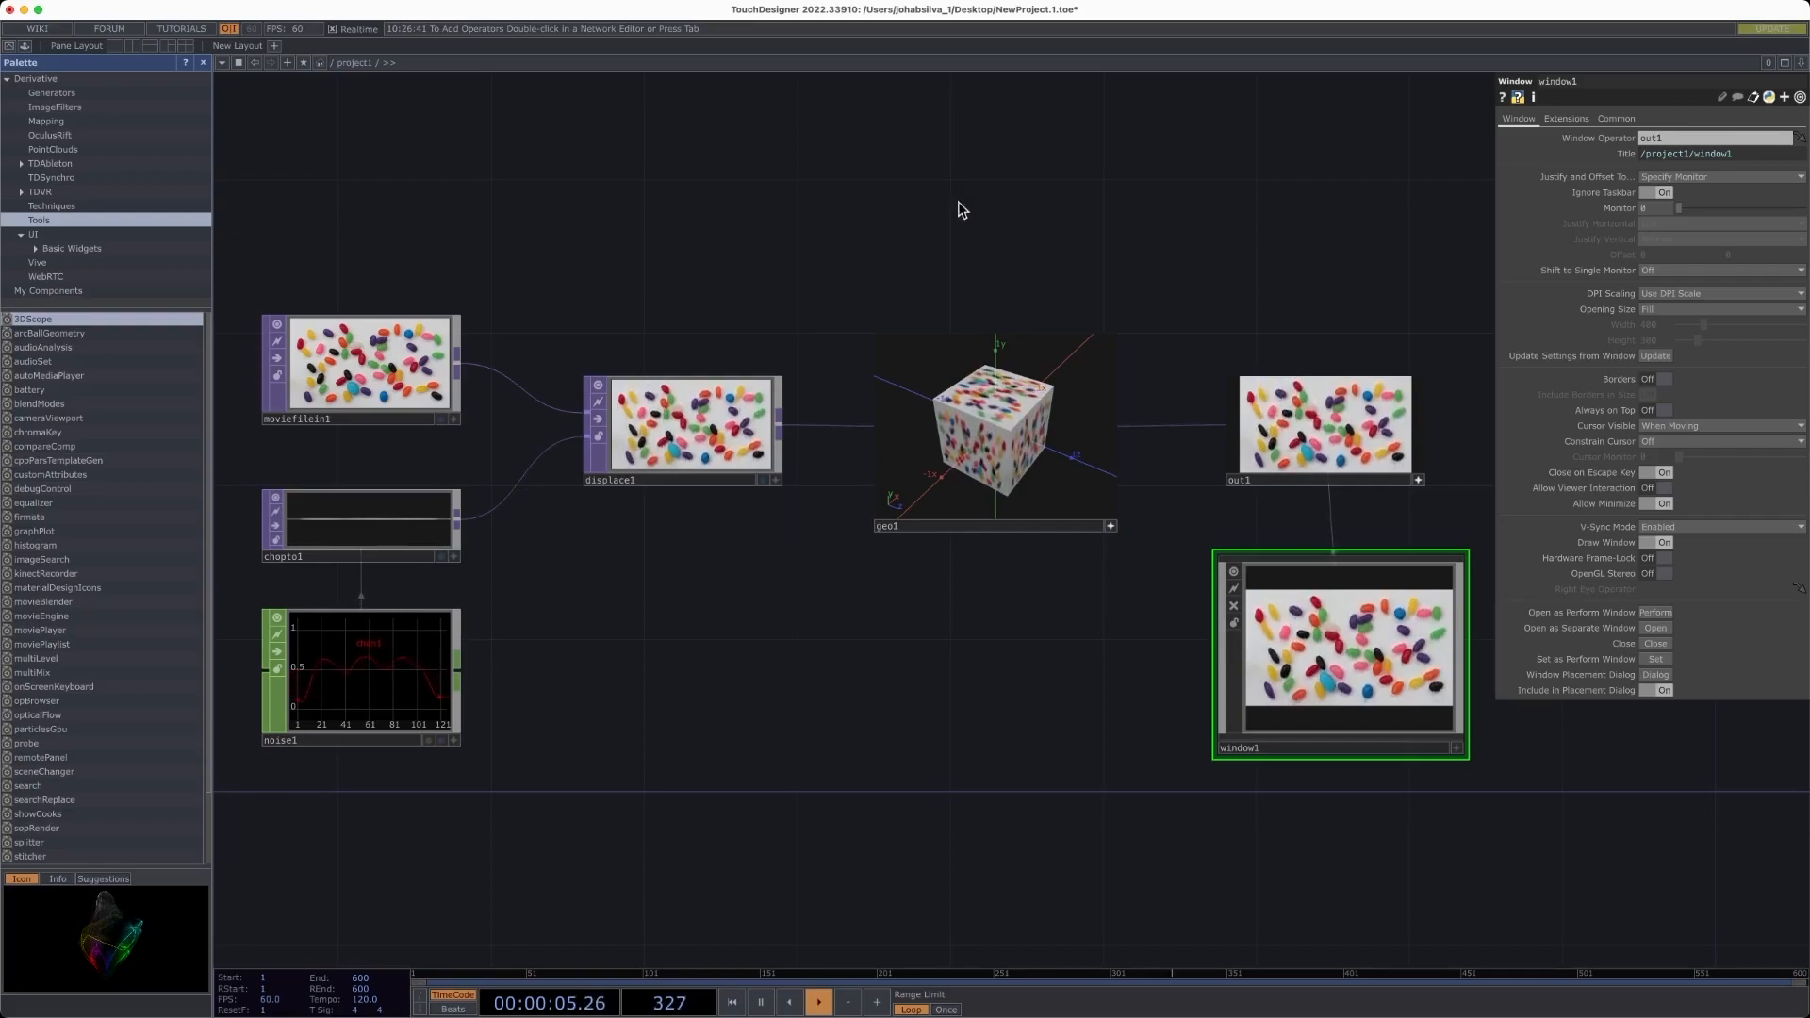
left_click_drag(1263, 220, 1241, 206)
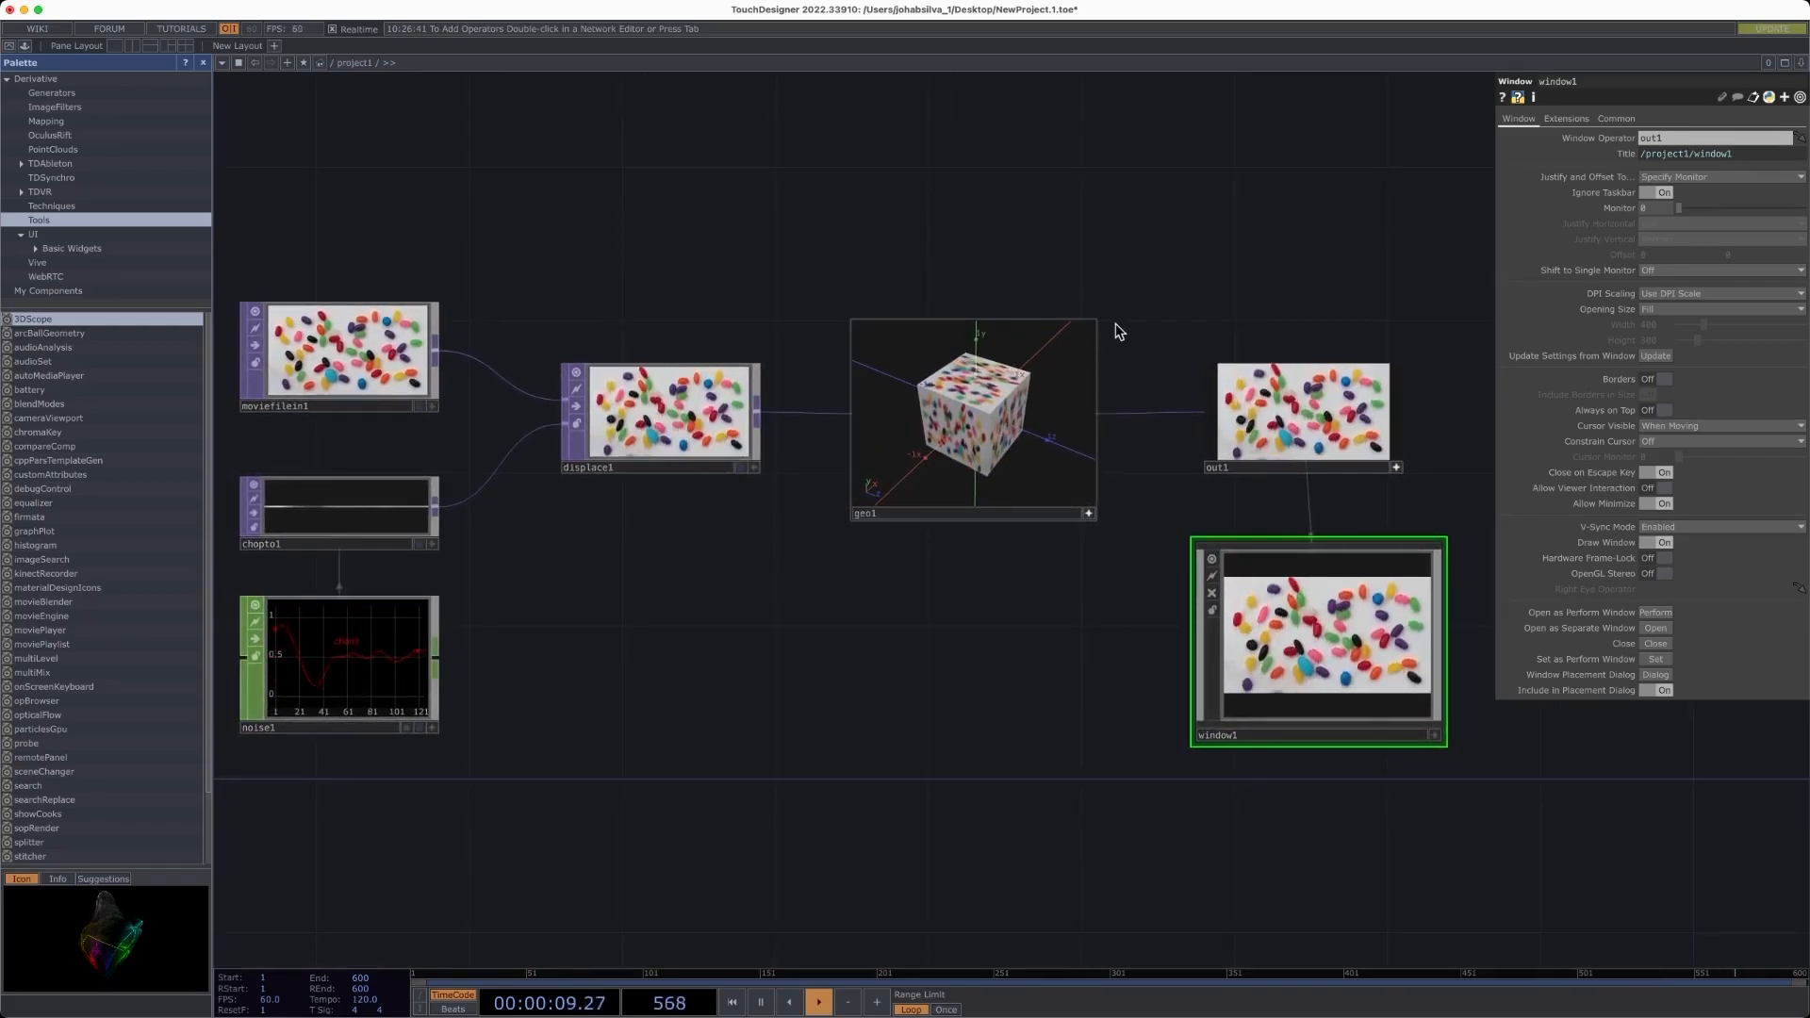
scroll(1112, 323, "down", 5)
scroll(1161, 315, "up", 8)
scroll(1169, 313, "down", 4)
left_click_drag(1132, 193, 995, 231)
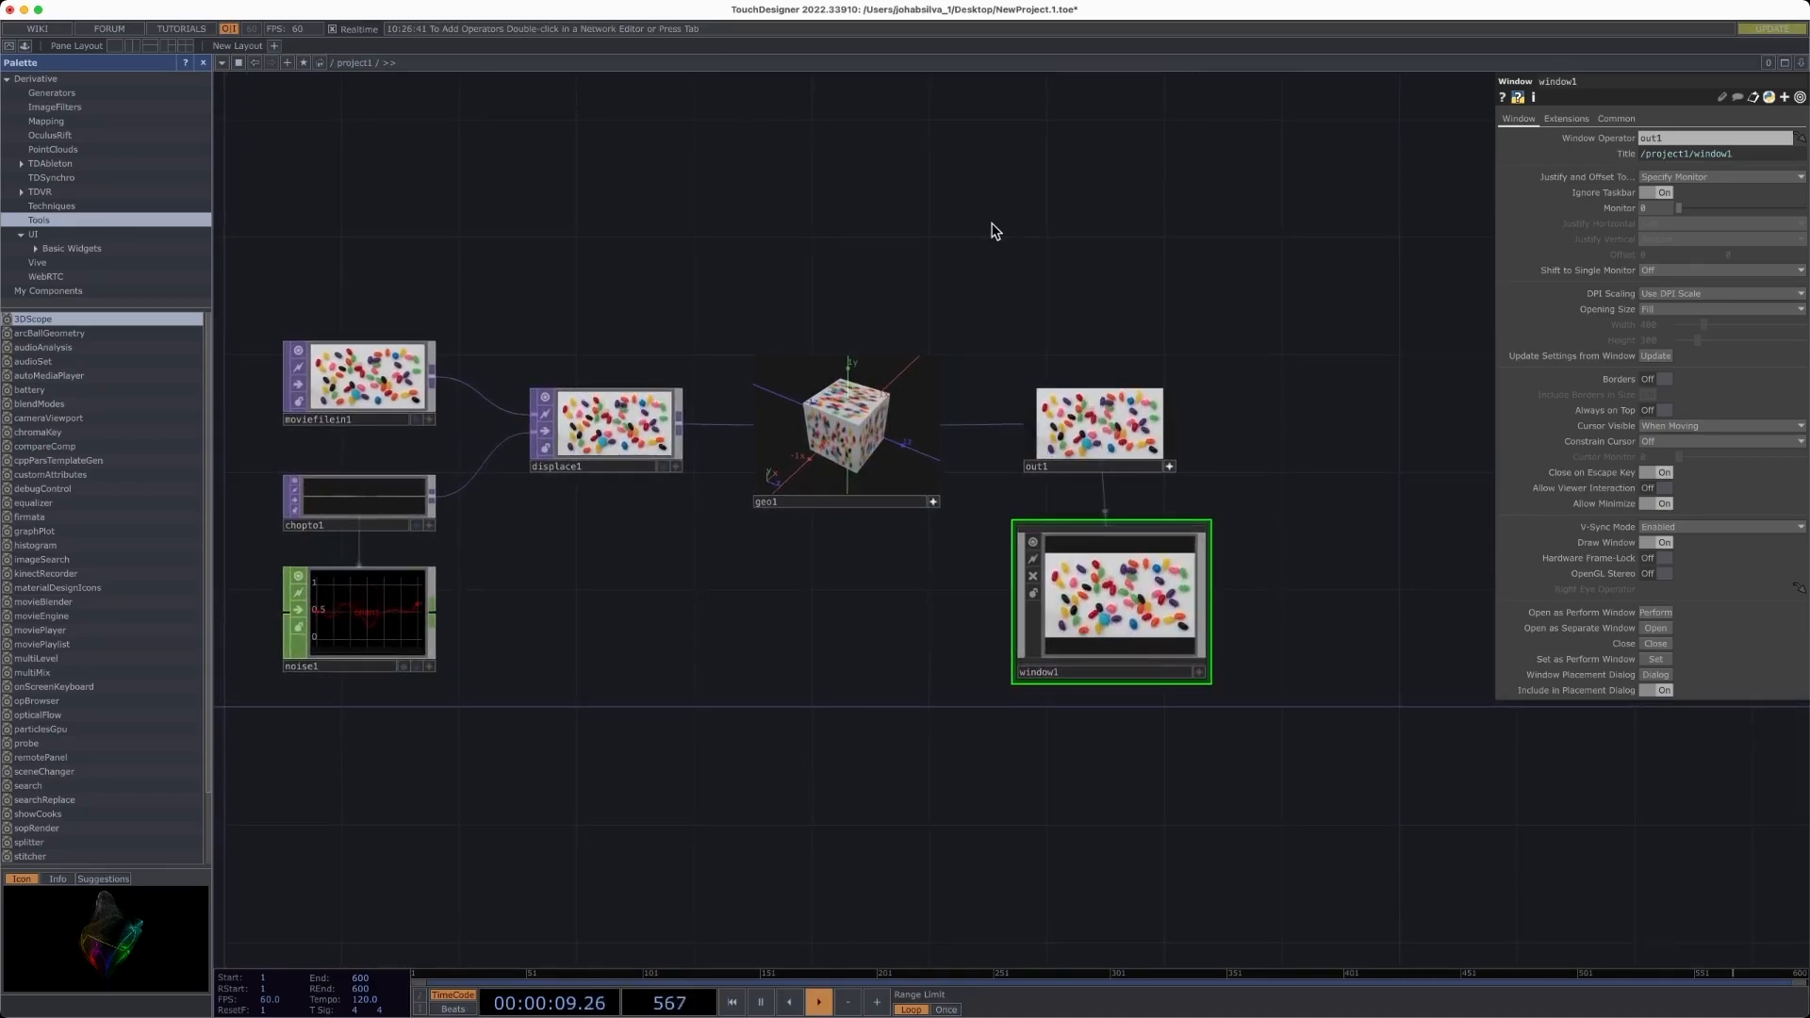
left_click_drag(1271, 366, 1228, 330)
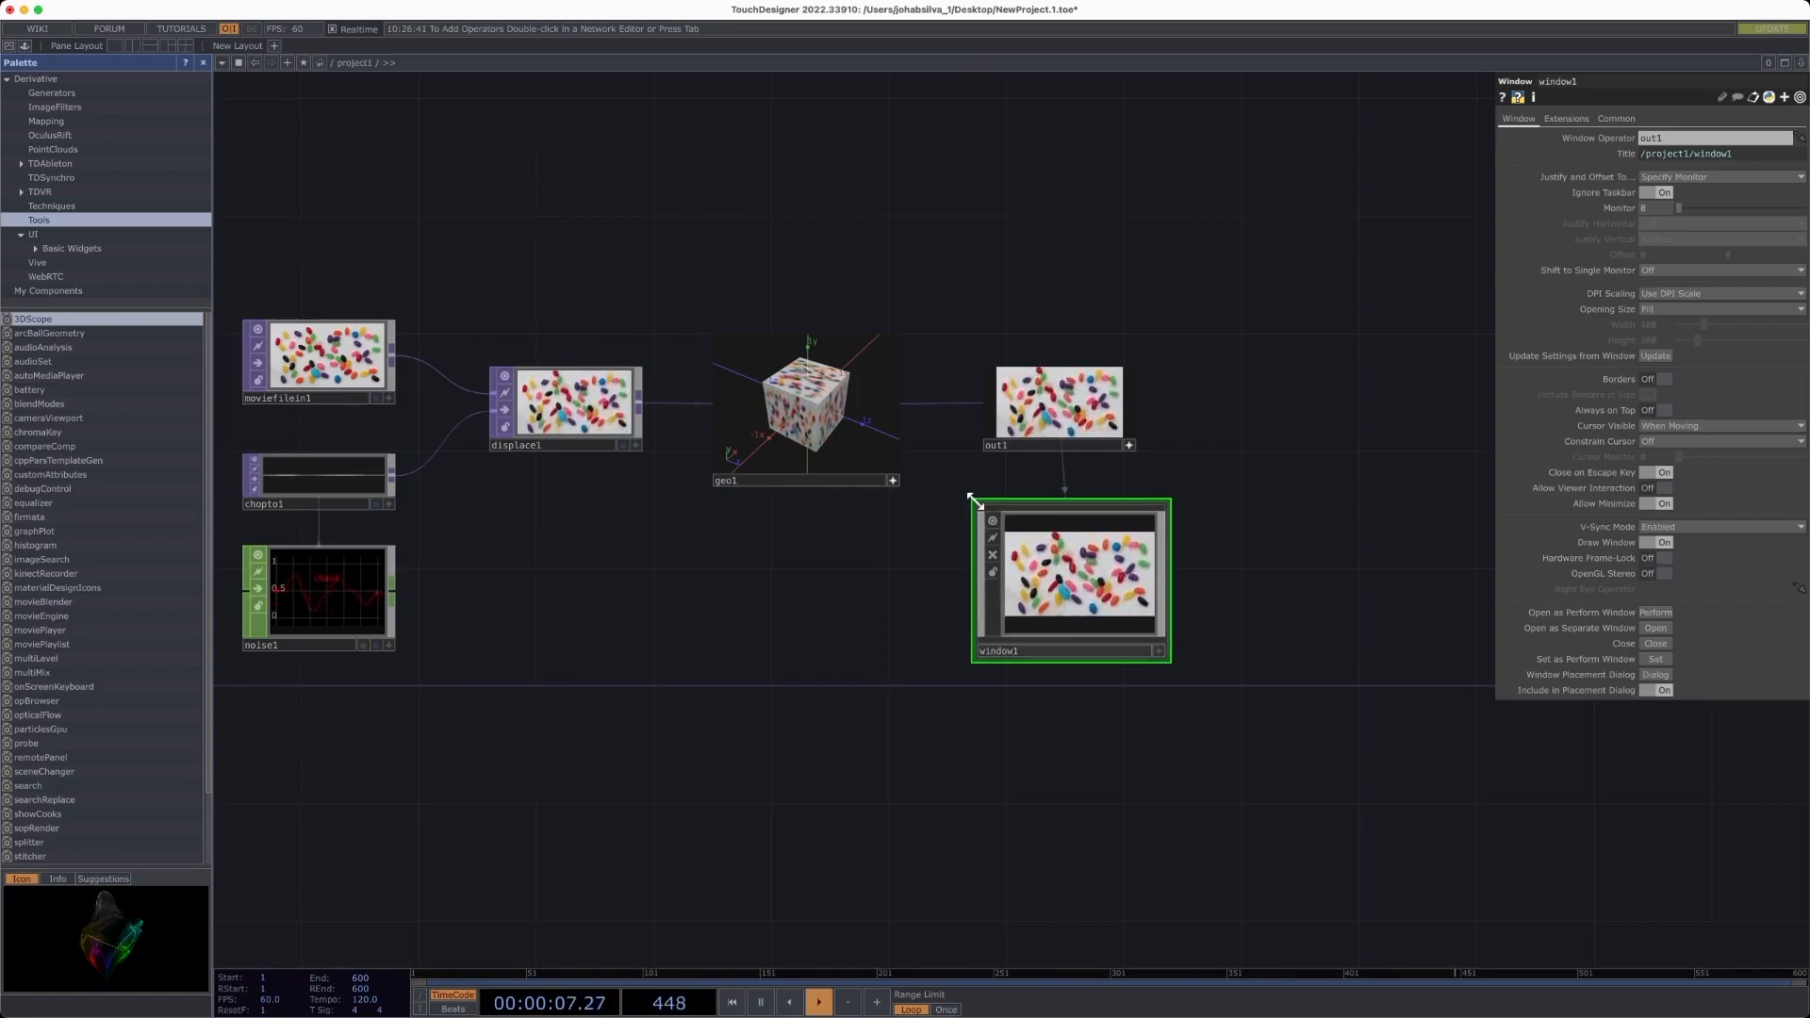
- Enlarge the window1 node's viewer so it covers most of the network
left_click_drag(976, 508, 247, 99)
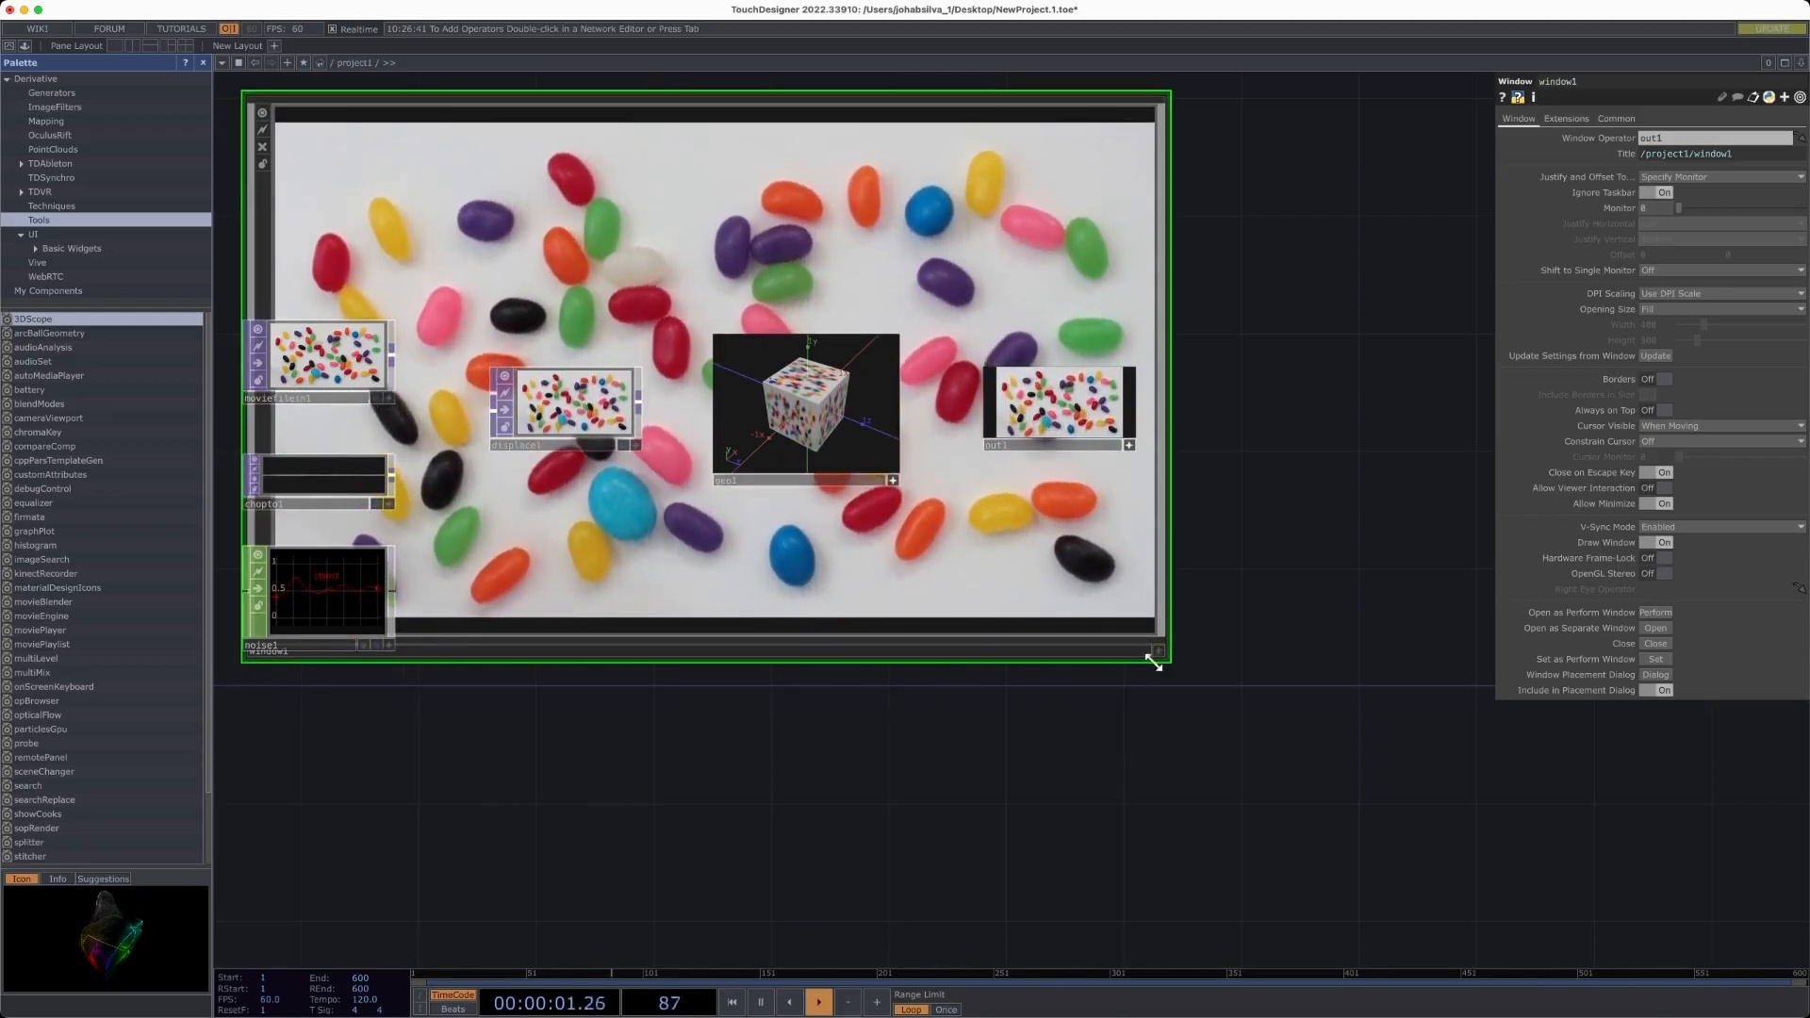
left_click_drag(1171, 675, 1675, 919)
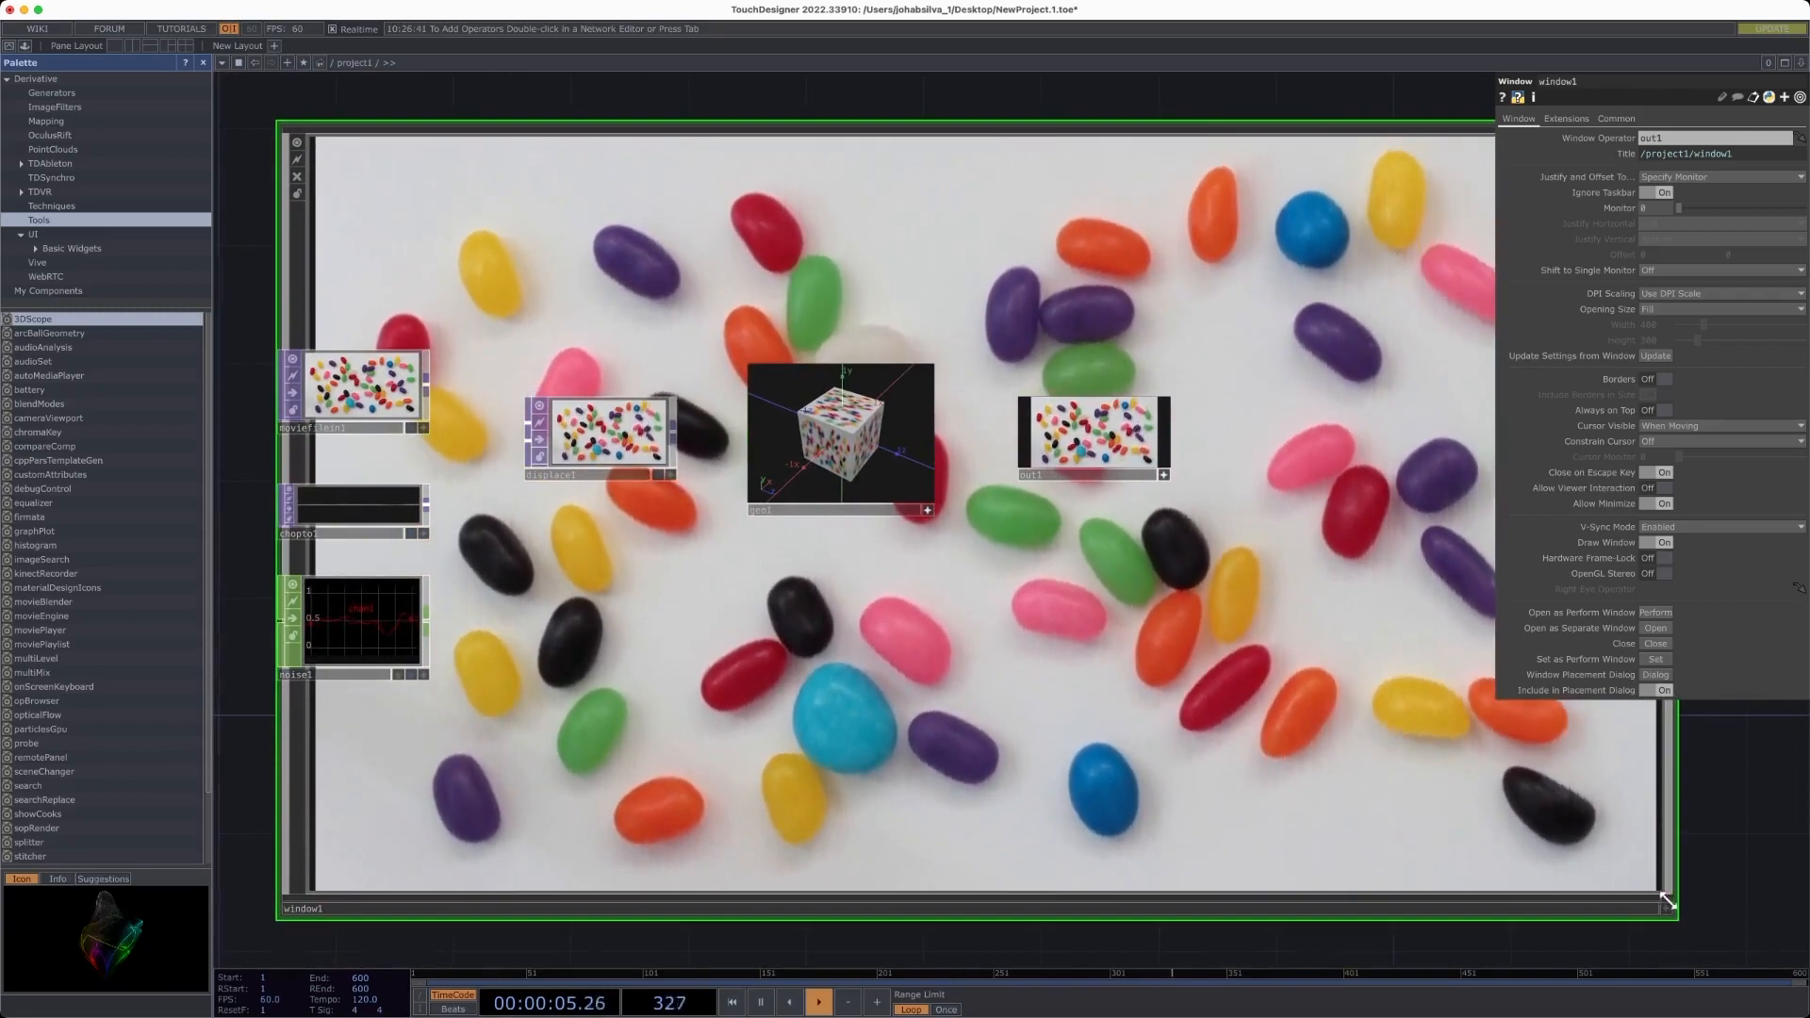
mouse_move(1124, 332)
left_mouse_down()
mouse_move(1037, 310)
mouse_move(1089, 307)
left_mouse_up()
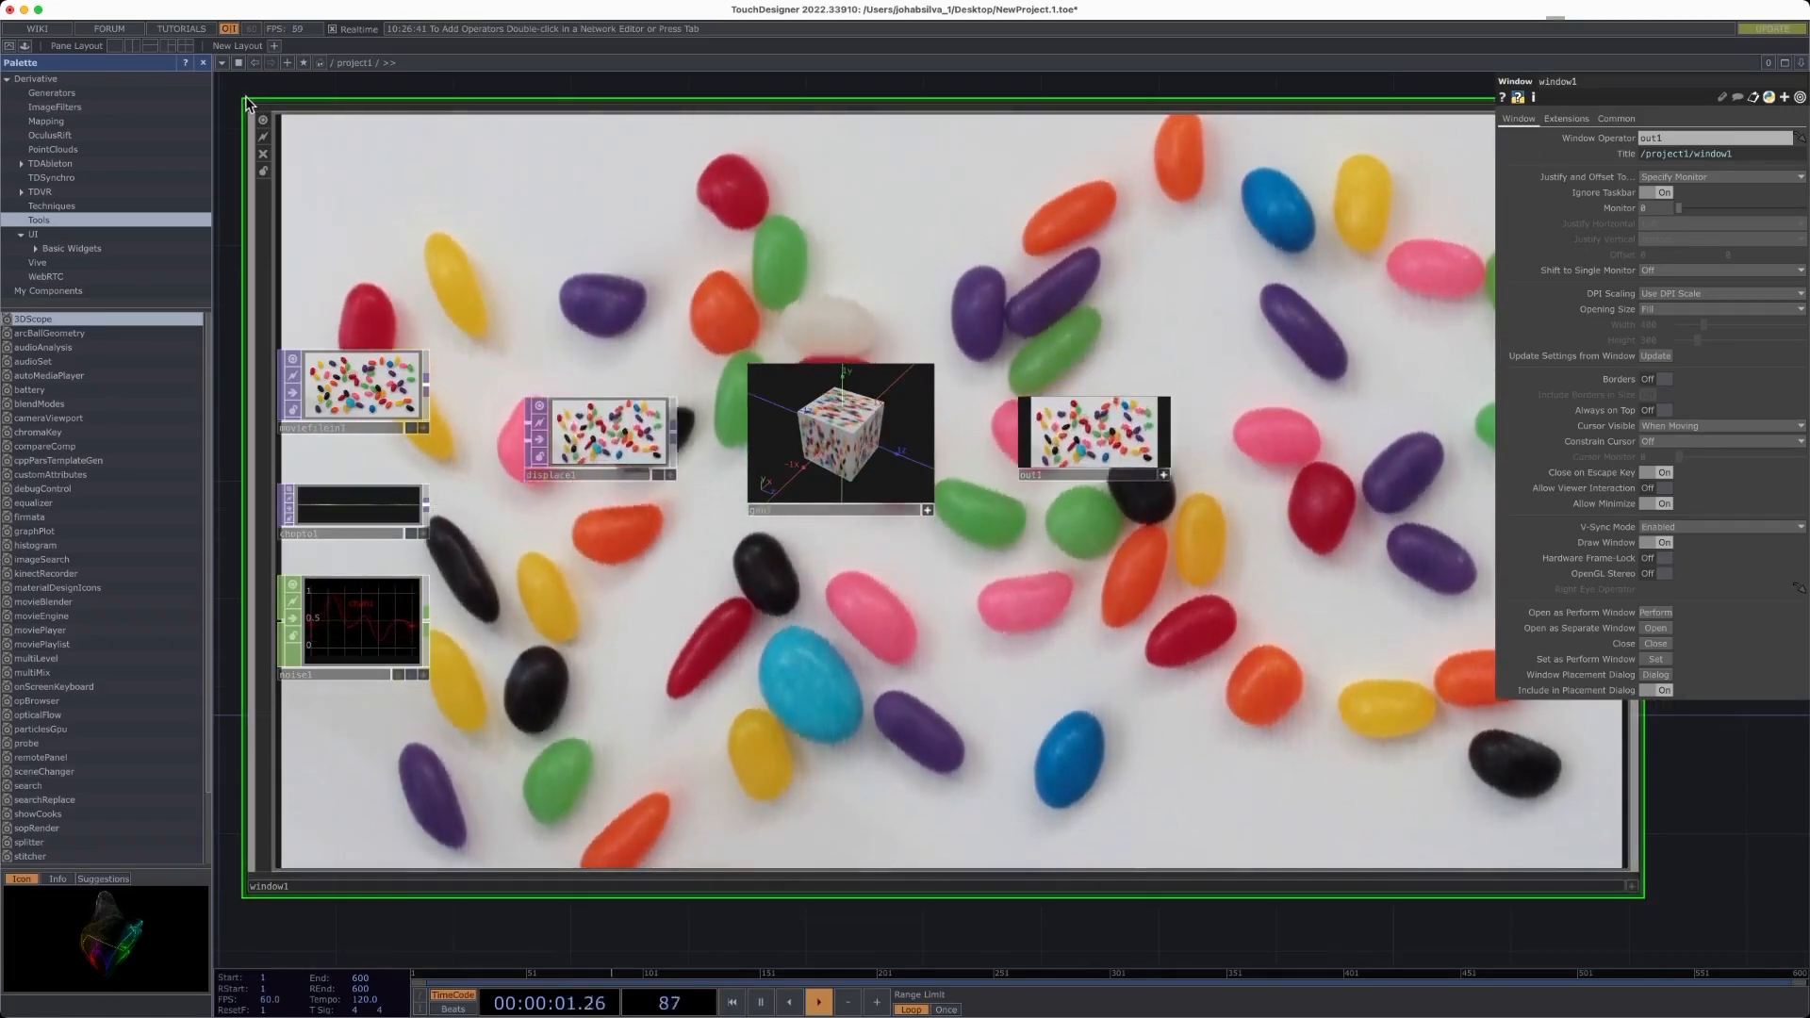
left_click_drag(240, 97, 872, 470)
left_click_drag(1068, 547, 704, 312)
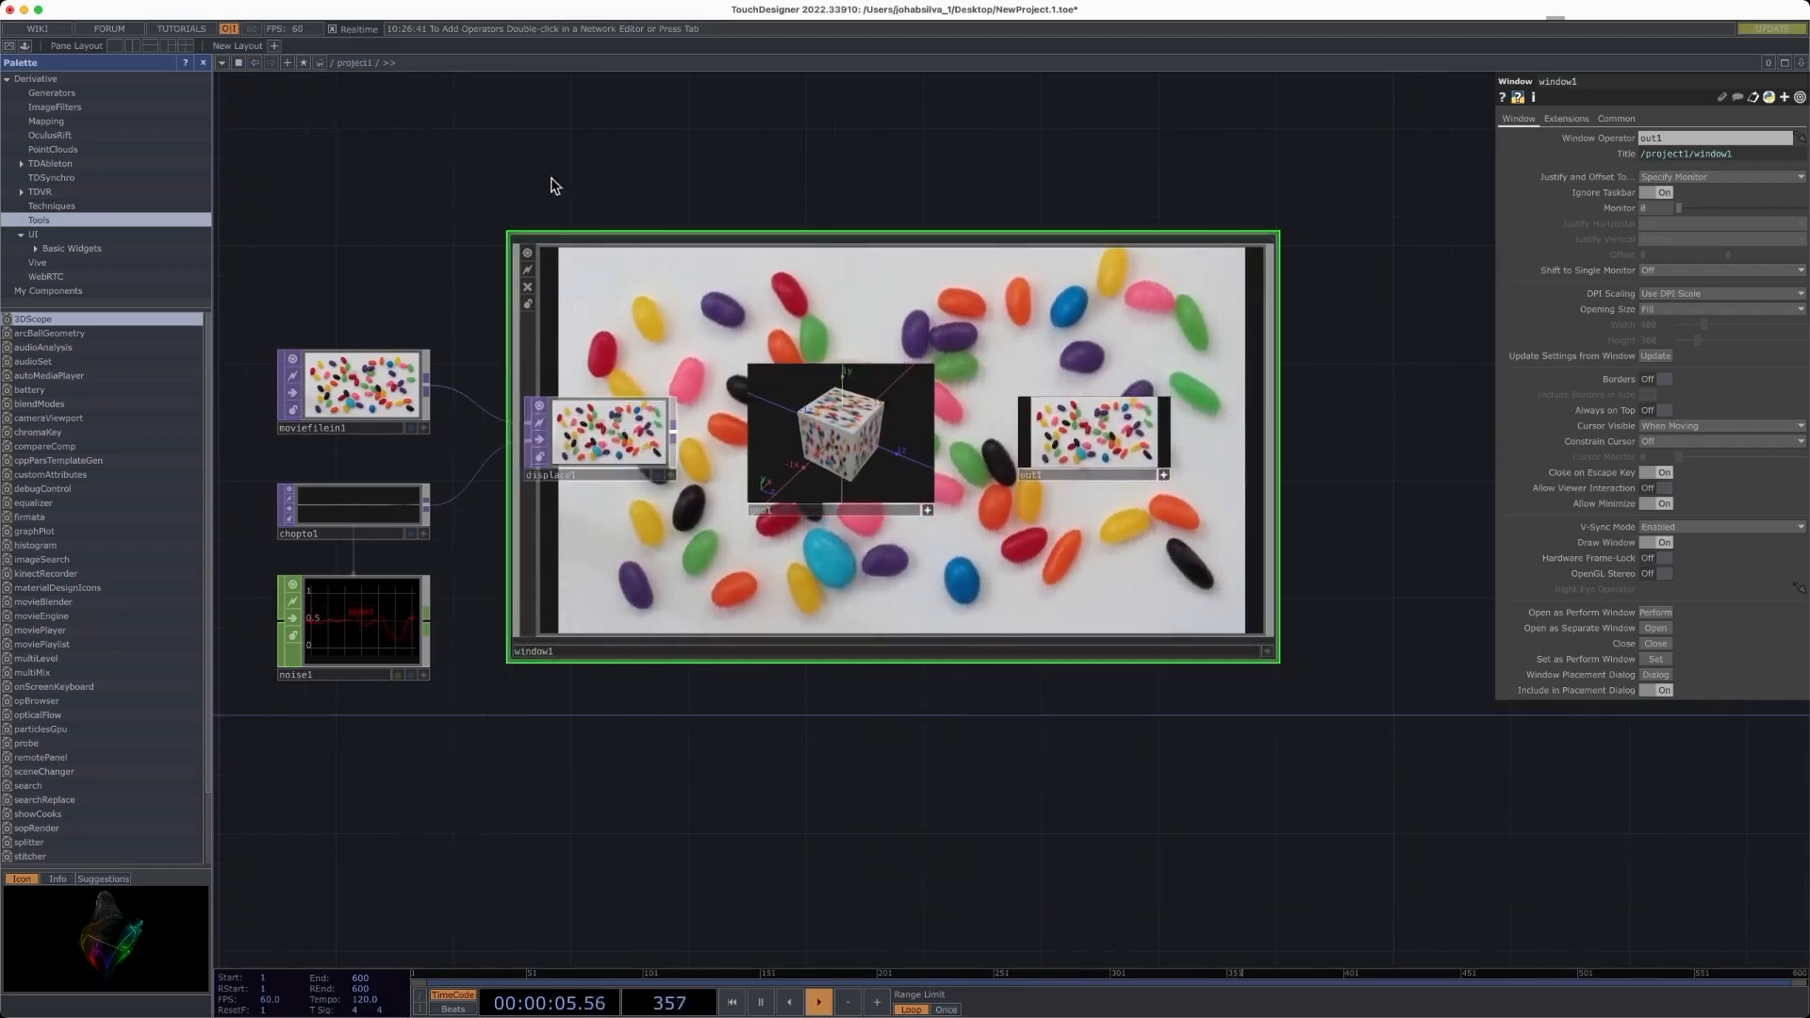
- Enter Perform mode, move and resize the perform window to fill the screen, then leave Perform mode
left_click(9, 47)
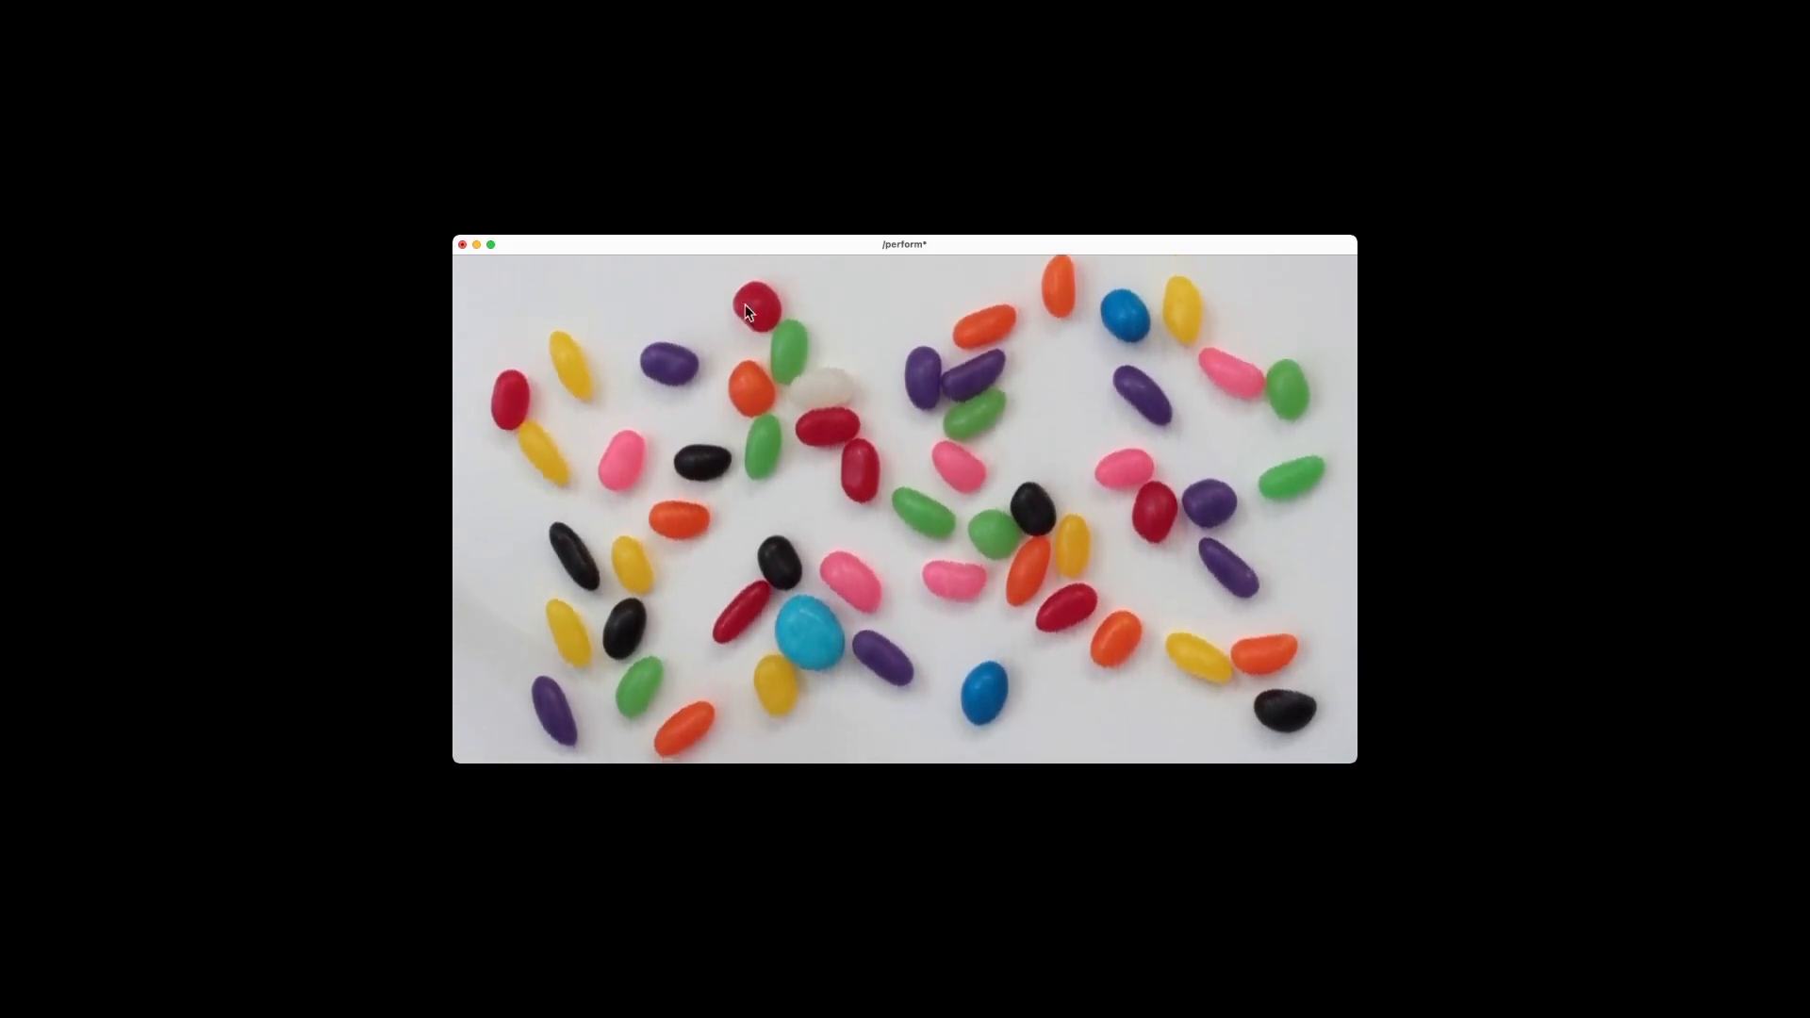
left_click_drag(912, 246, 785, 207)
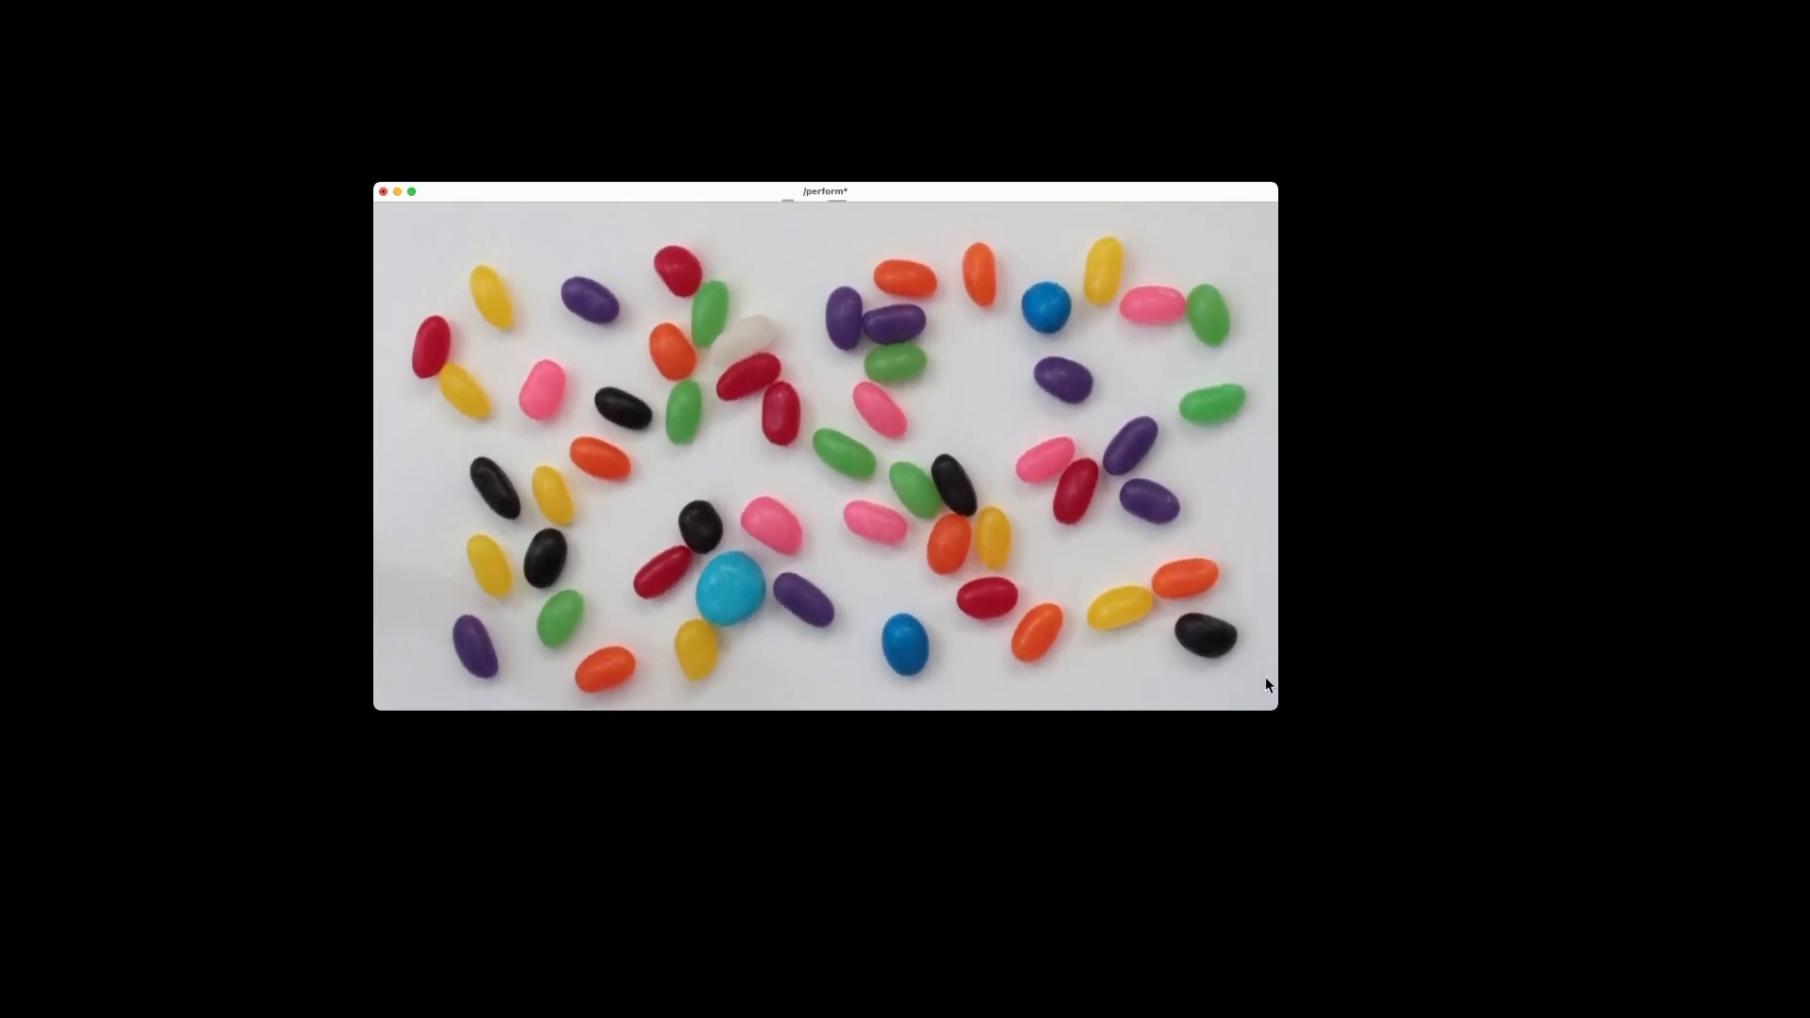
left_click_drag(1275, 705, 1505, 837)
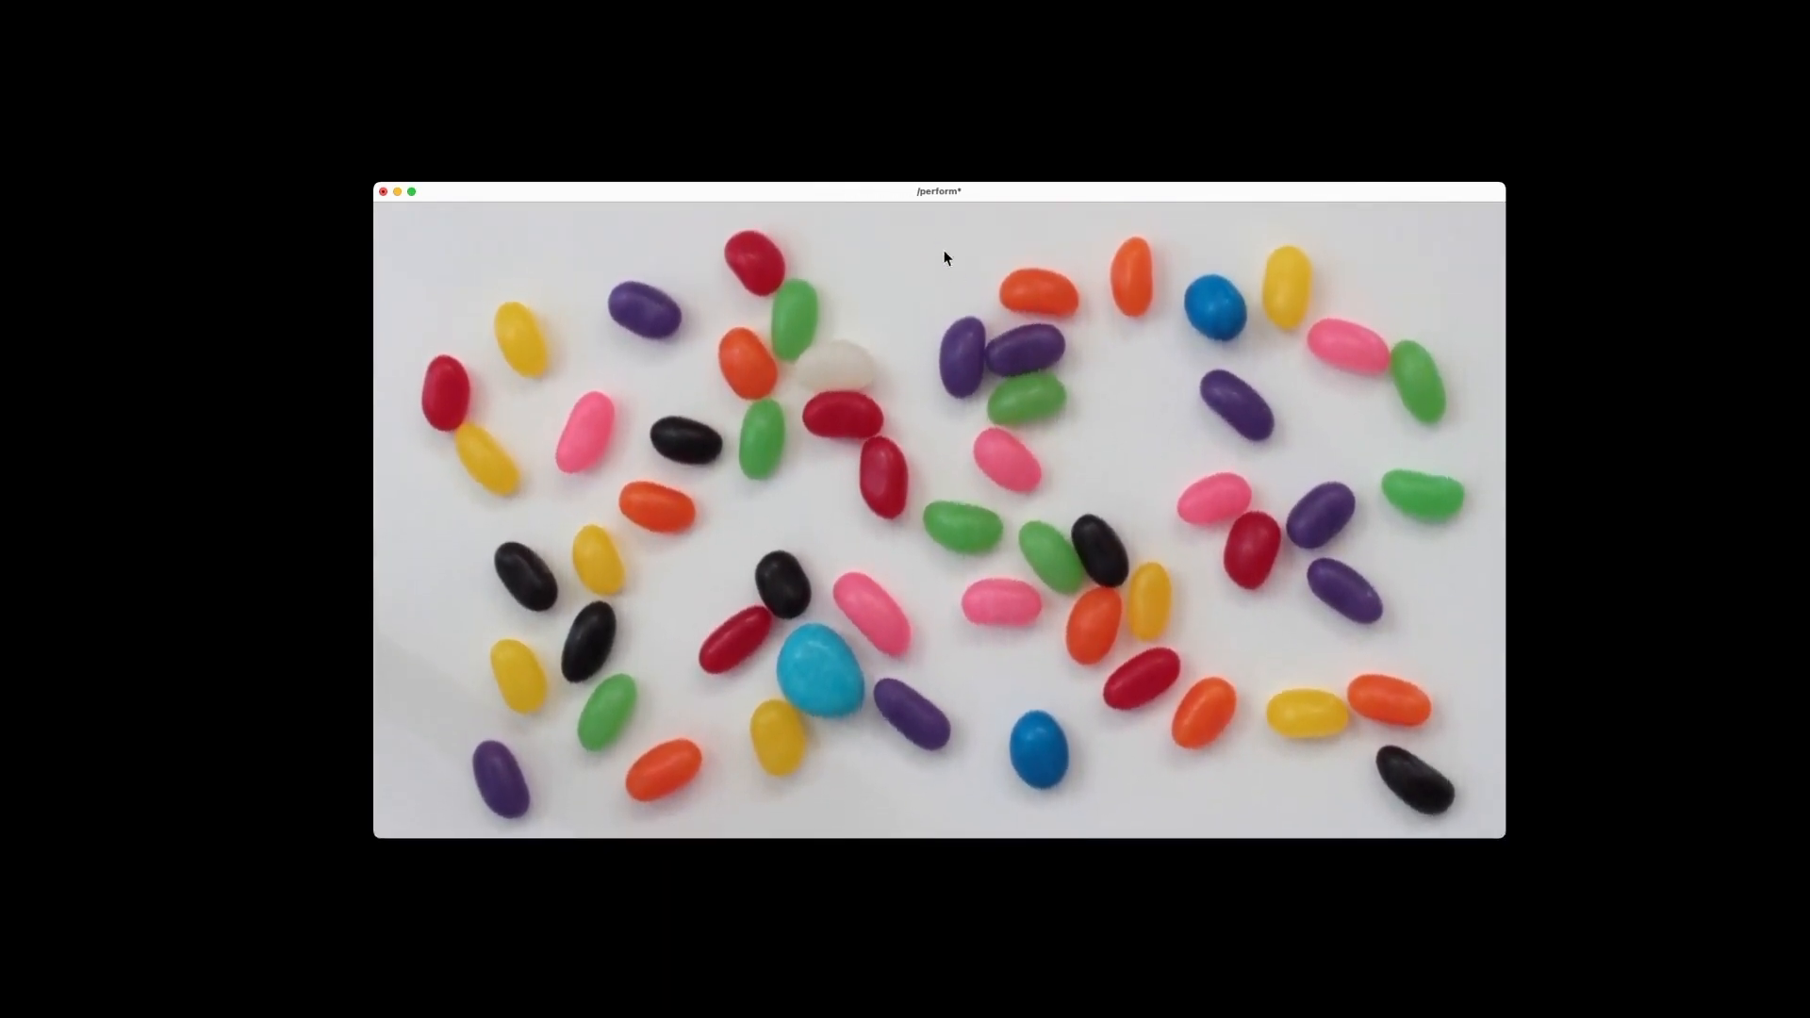
left_click_drag(946, 194, 877, 147)
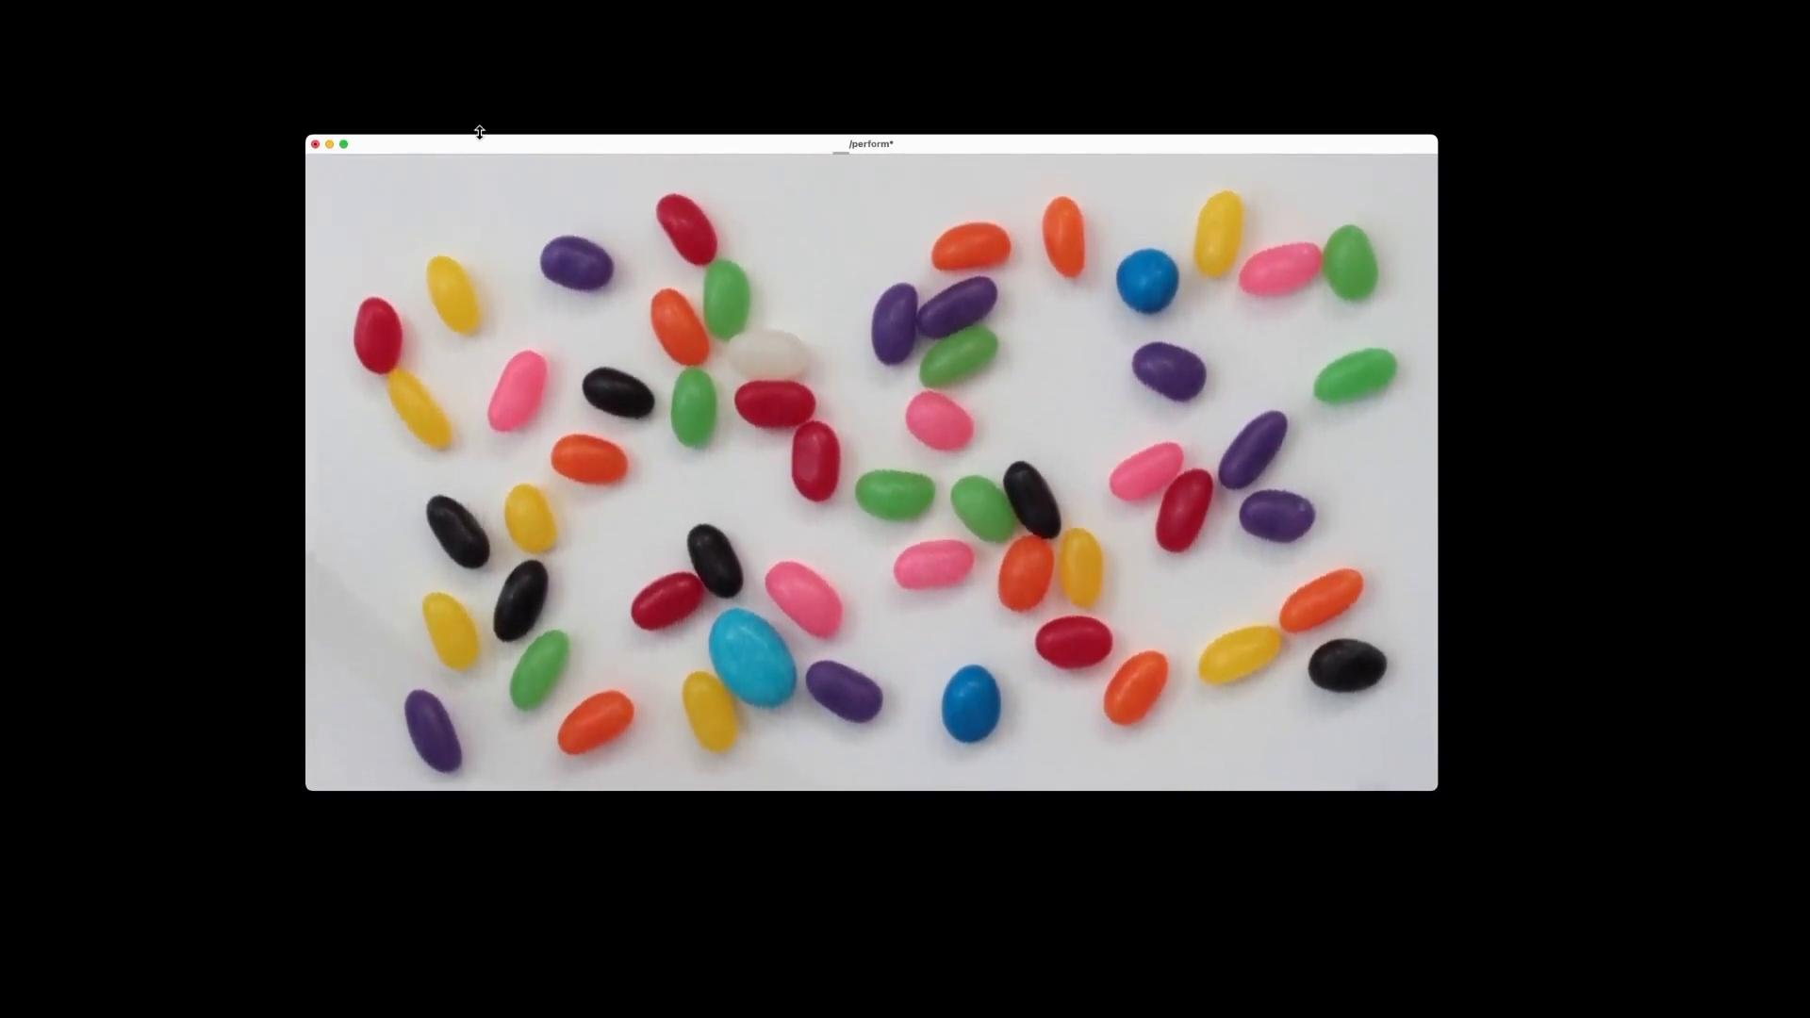
left_click_drag(354, 135, 116, 0)
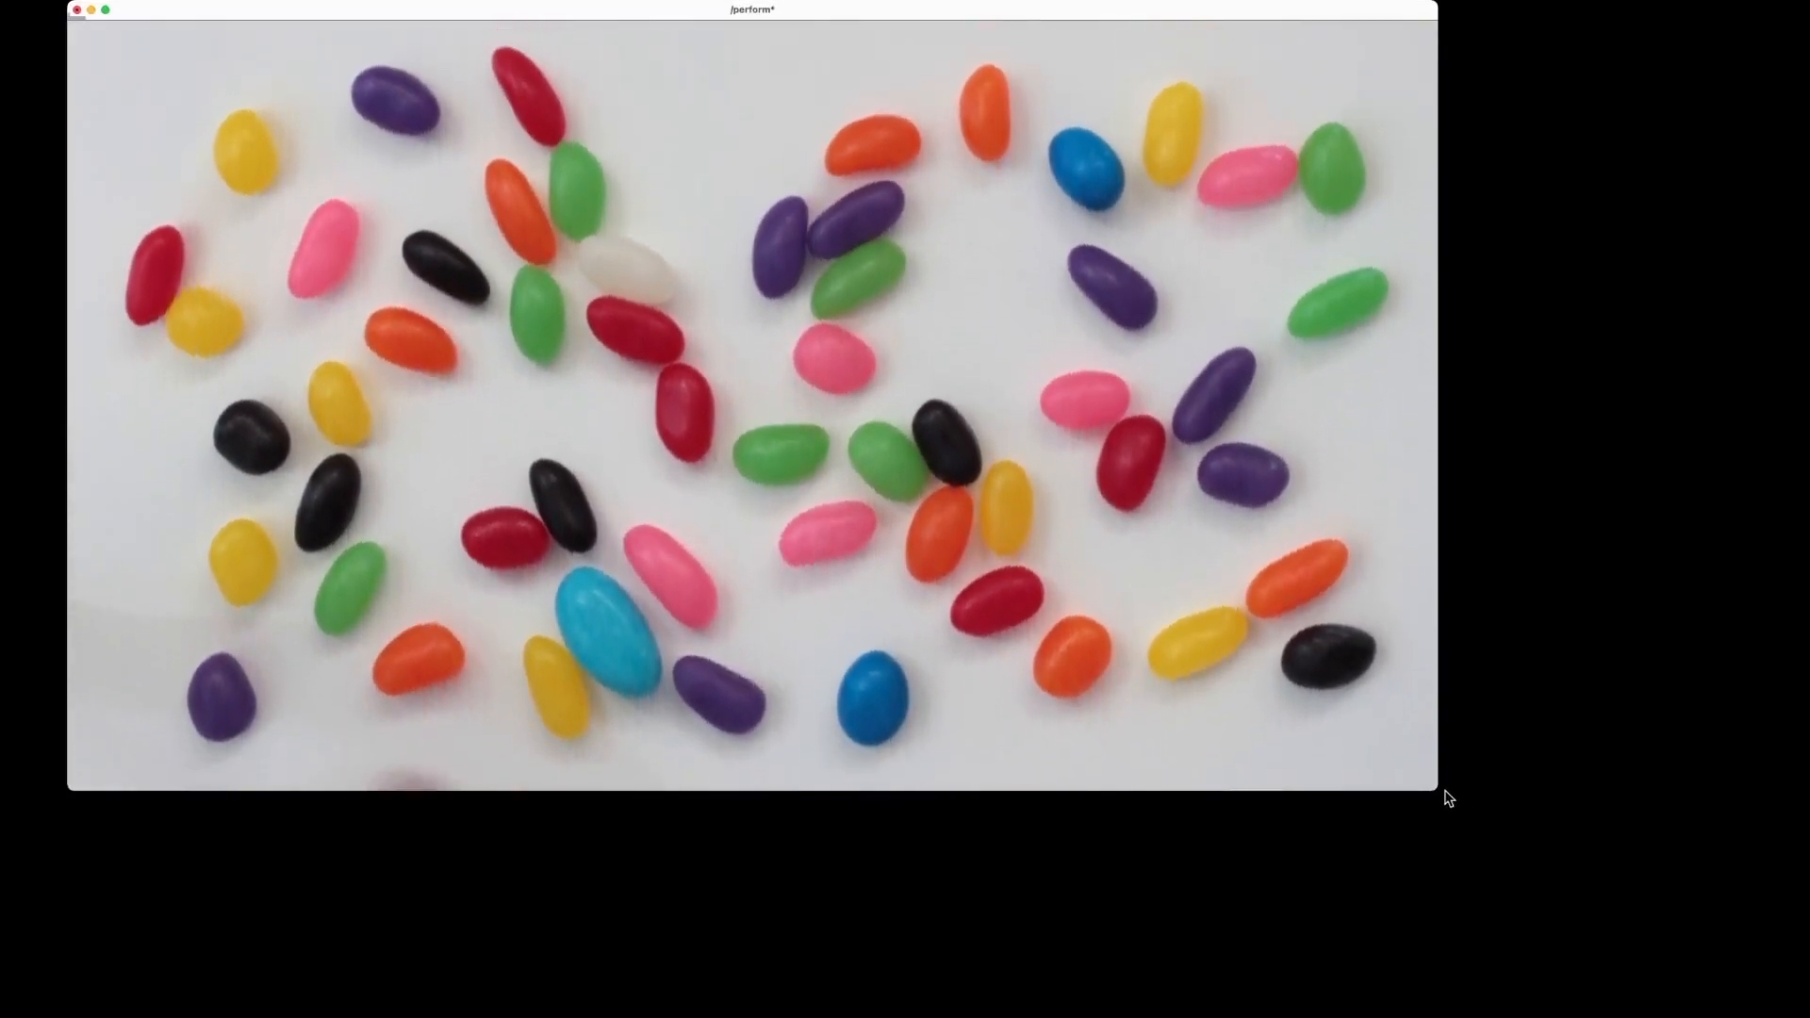
left_click_drag(1434, 788, 1807, 997)
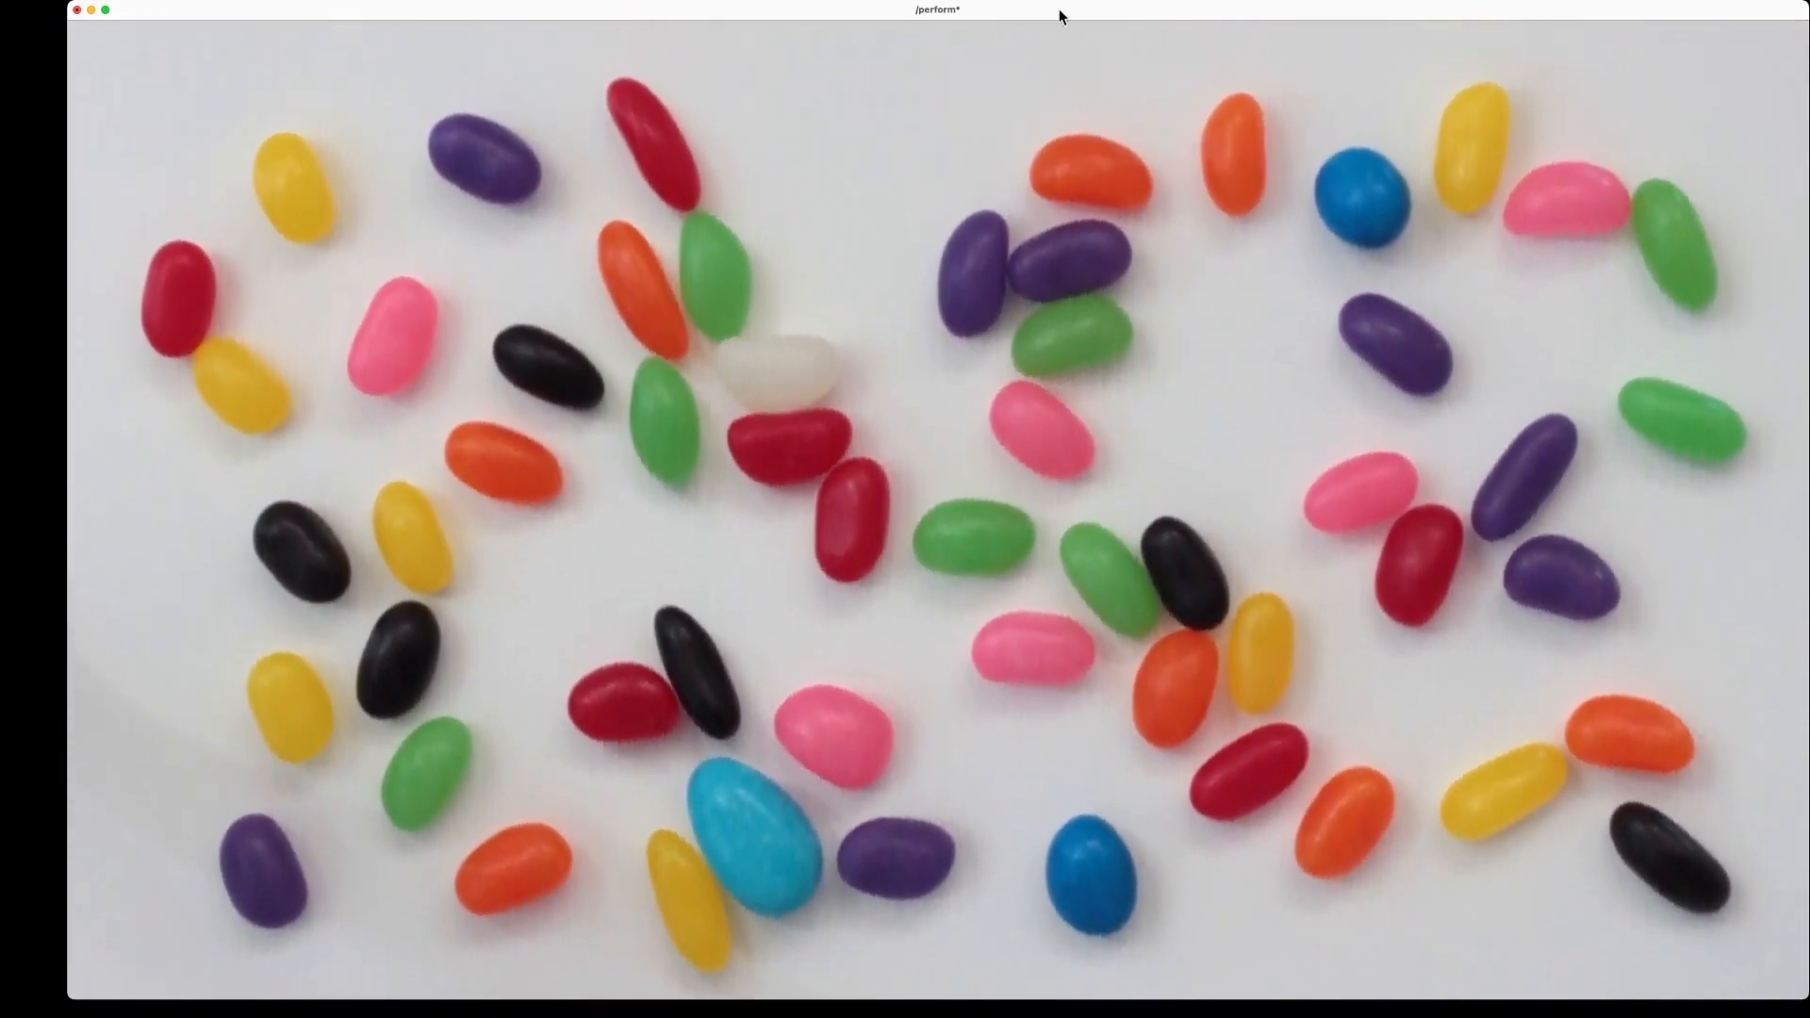
left_click_drag(1059, 8, 996, 9)
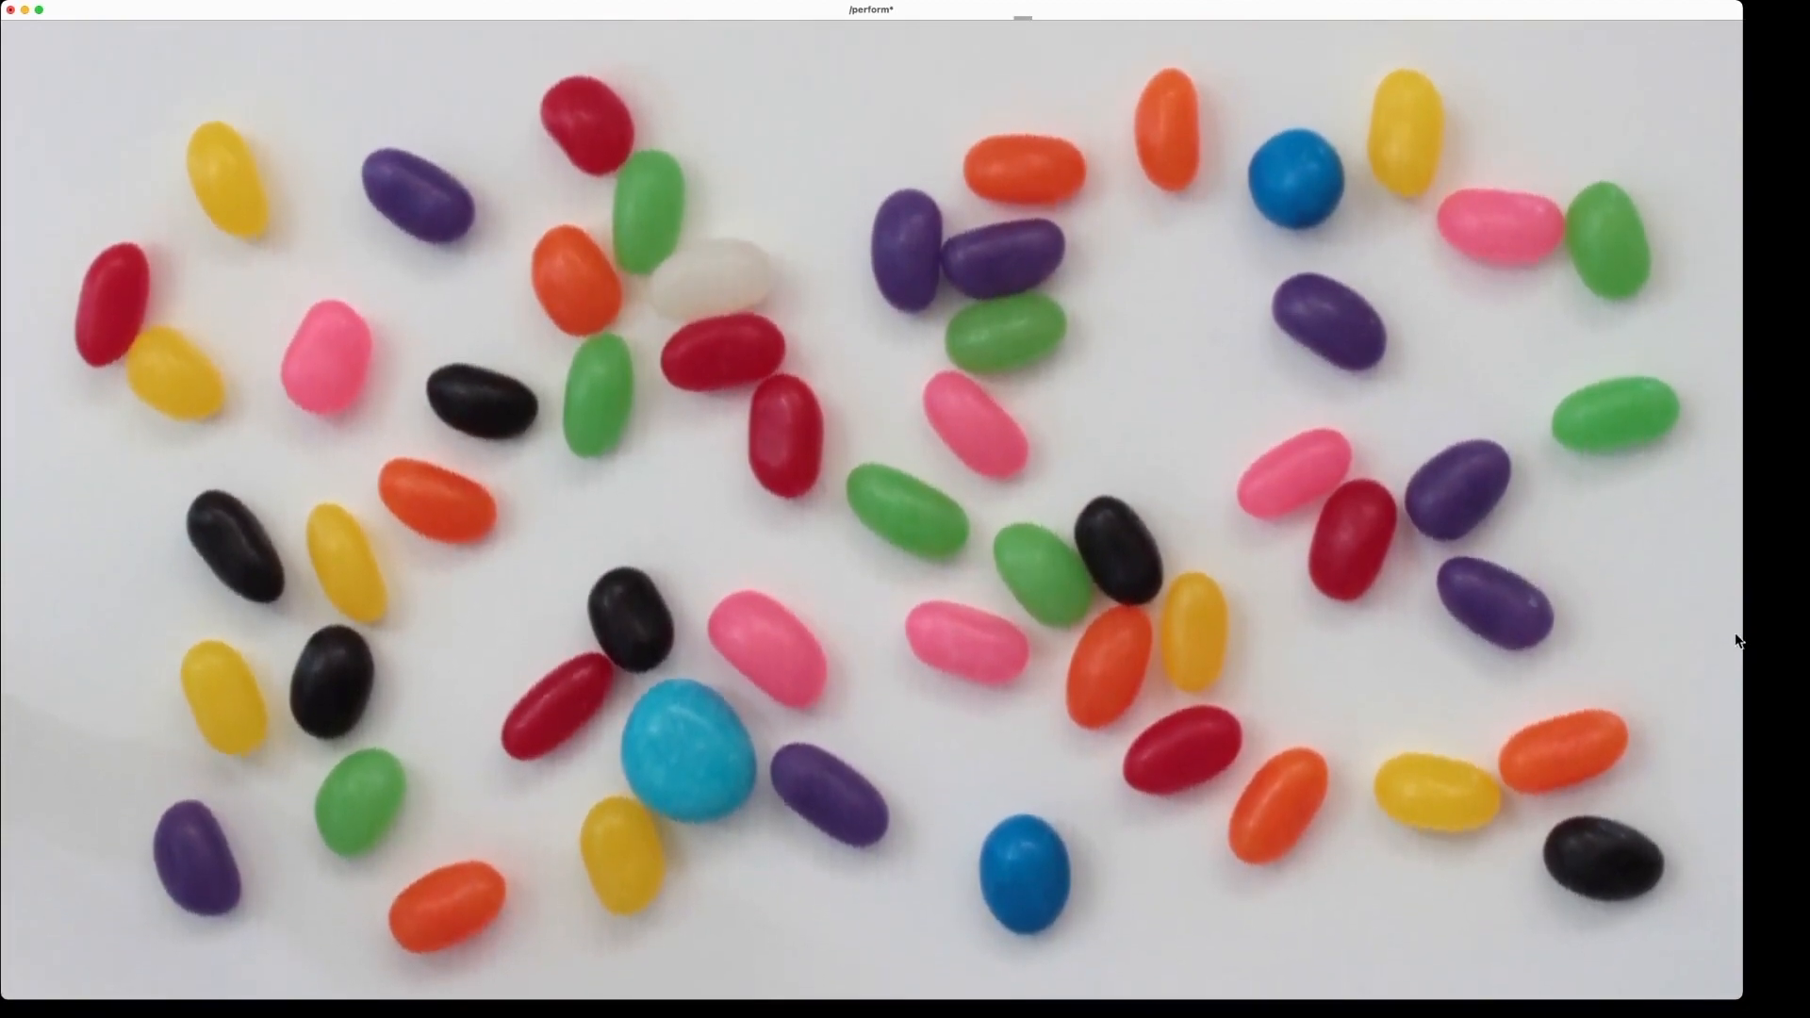
left_click_drag(1741, 633, 1775, 629)
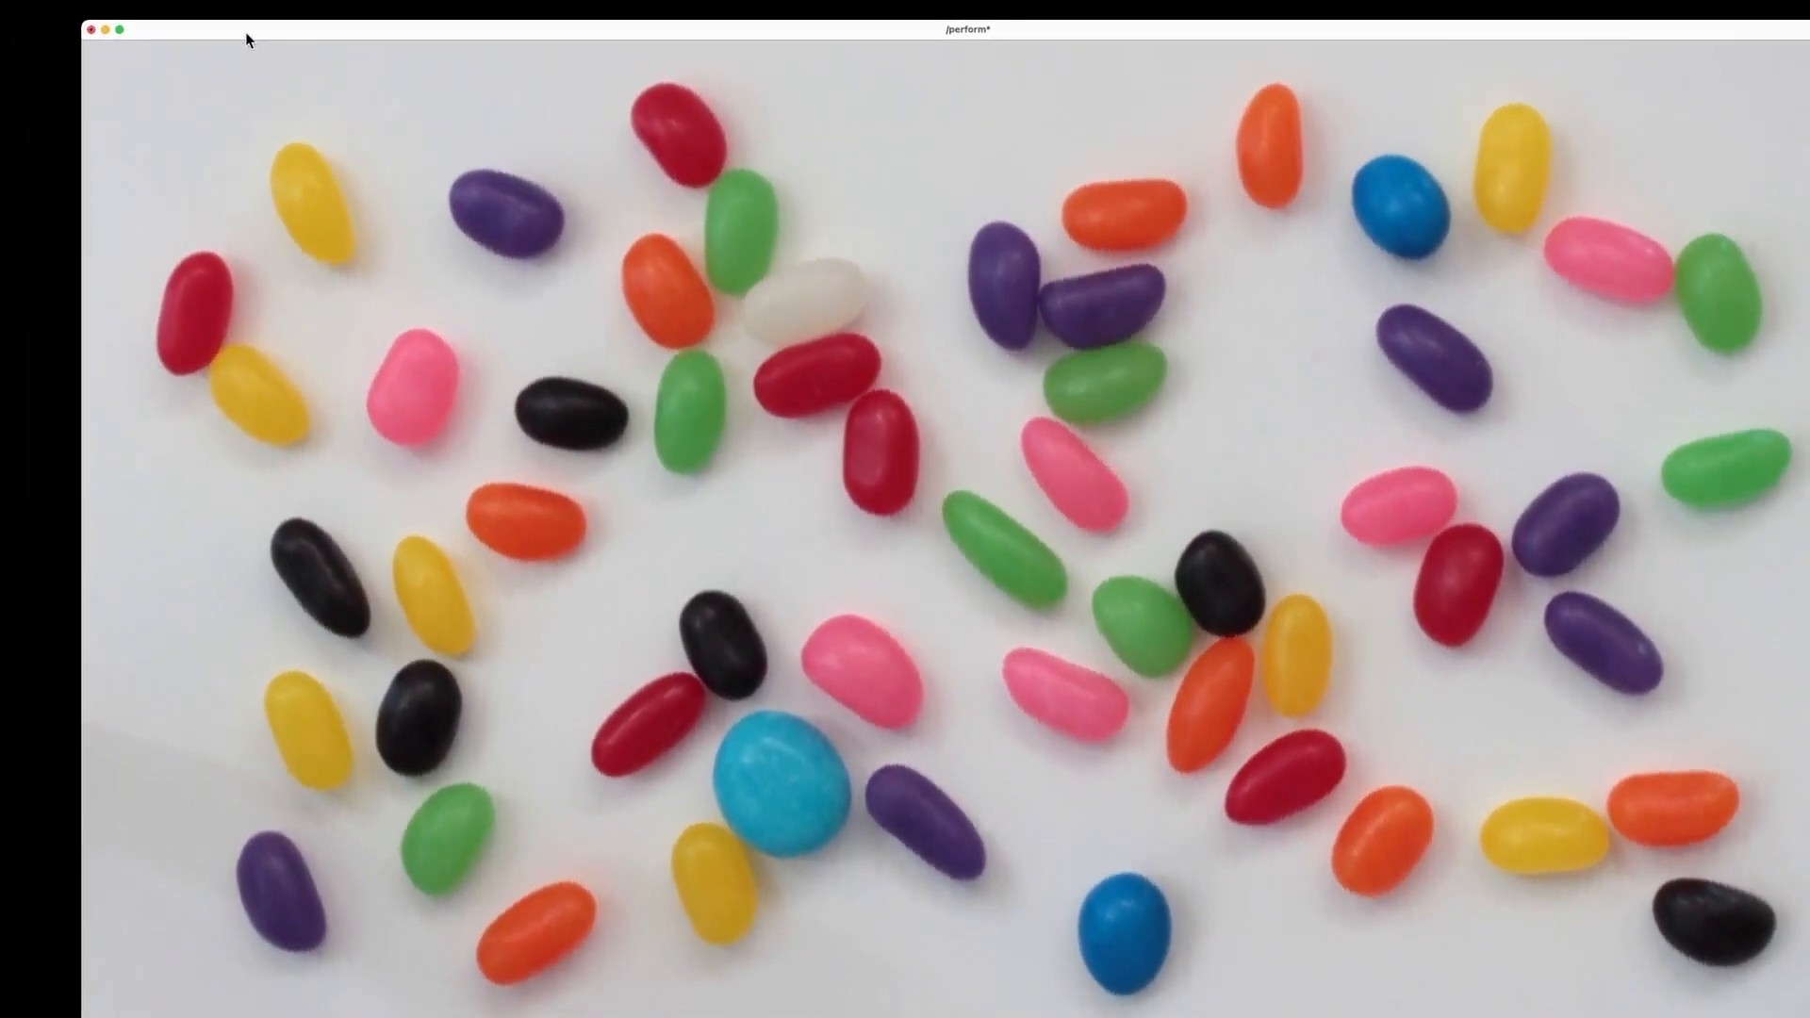
key("Escape")
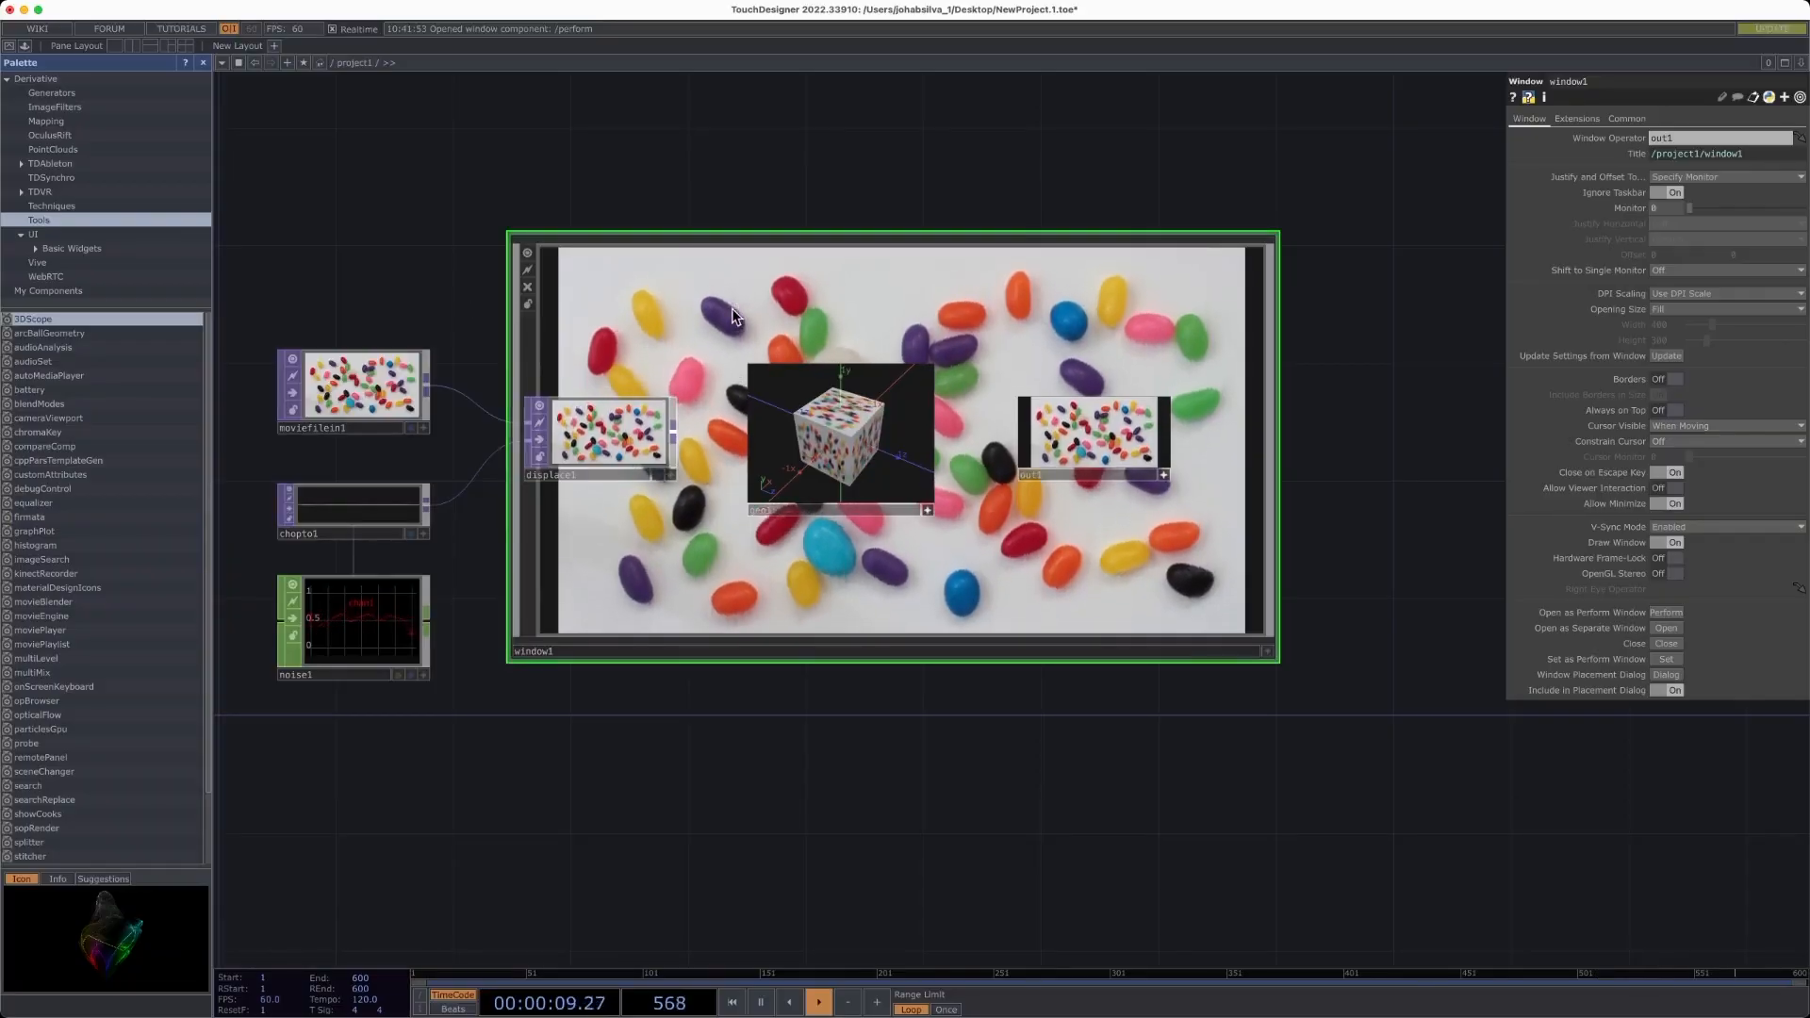
- Shrink the window1 node back to a small viewer and place it below out1
left_click_drag(593, 230, 957, 295)
left_click_drag(1275, 389, 1295, 635)
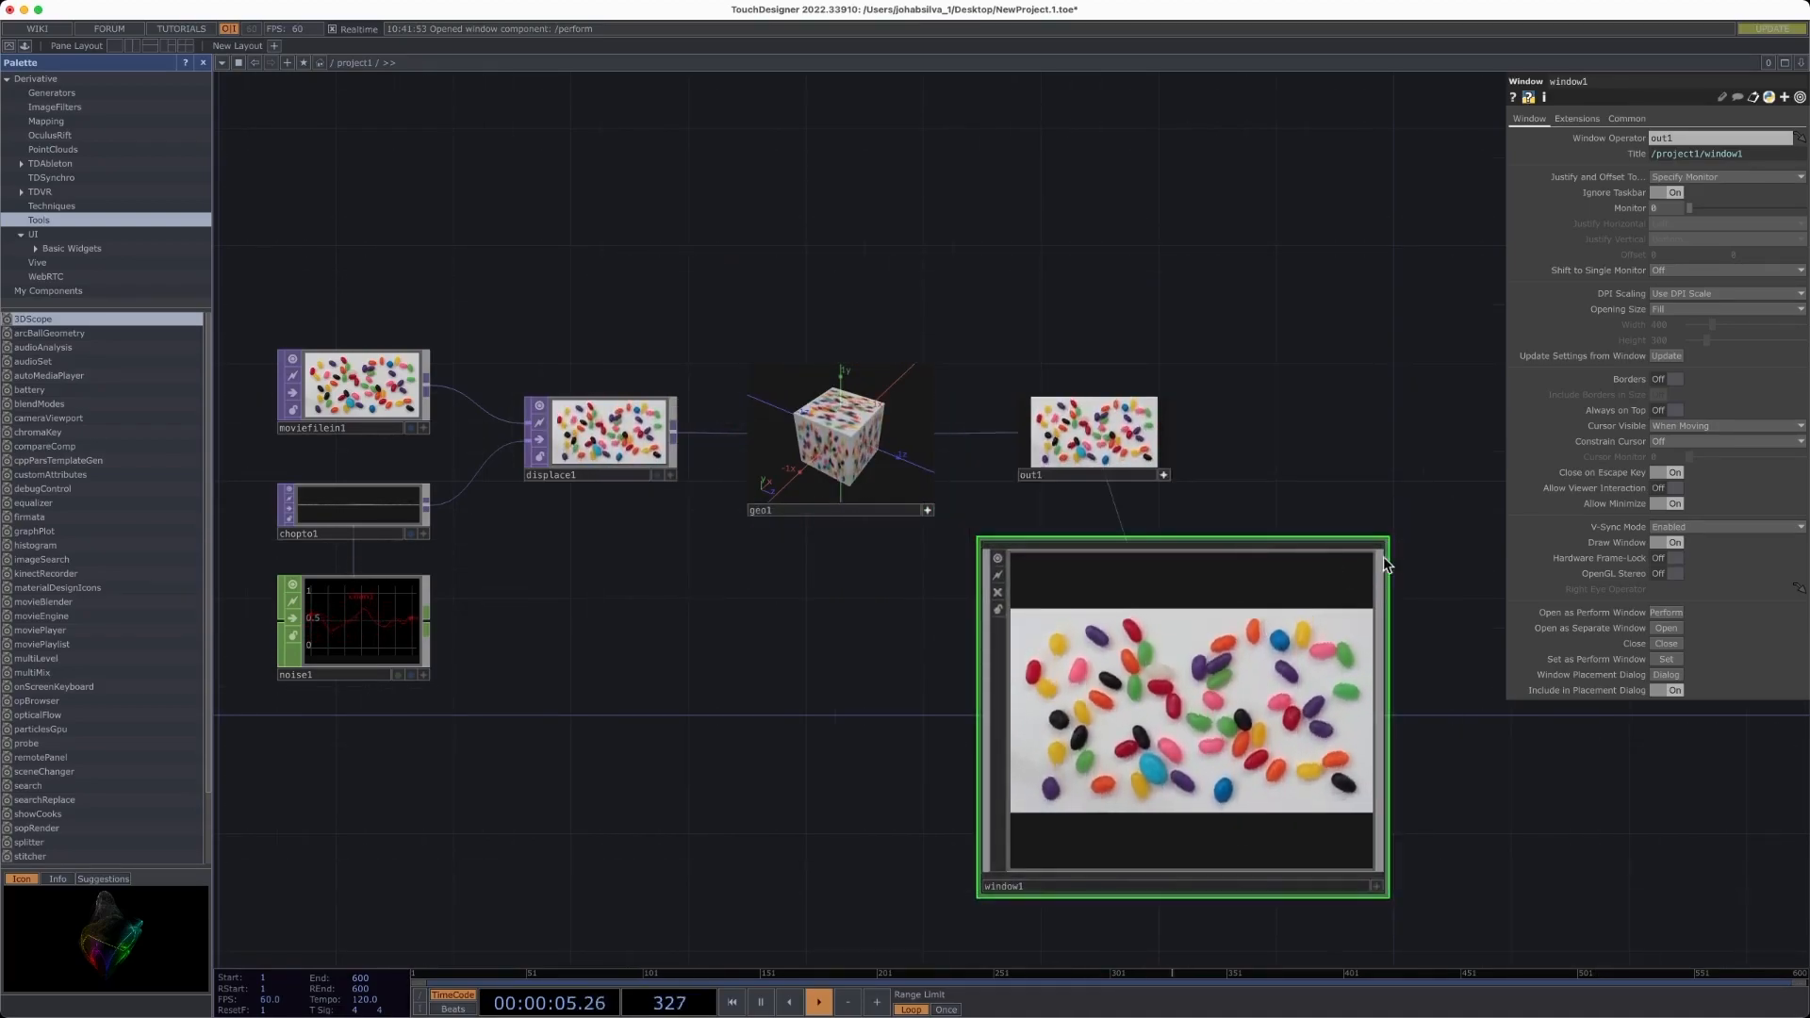
left_click_drag(1386, 539, 1321, 655)
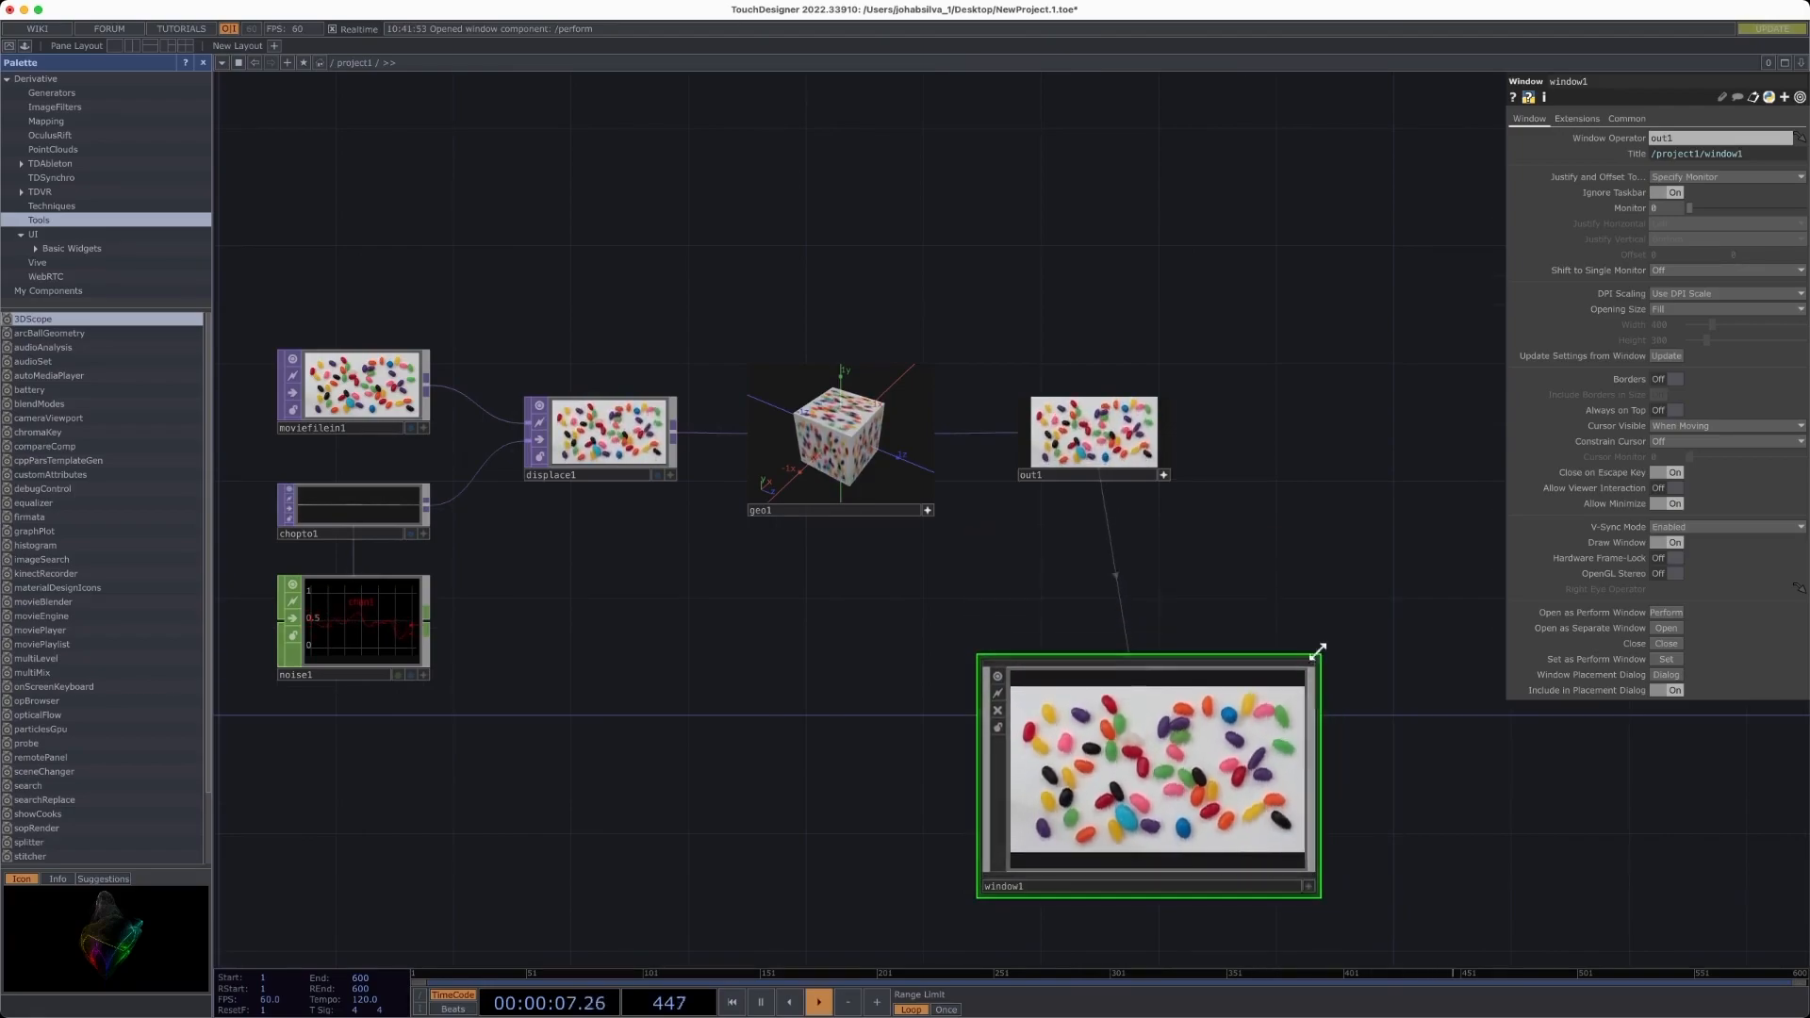
left_click_drag(1174, 726, 1177, 583)
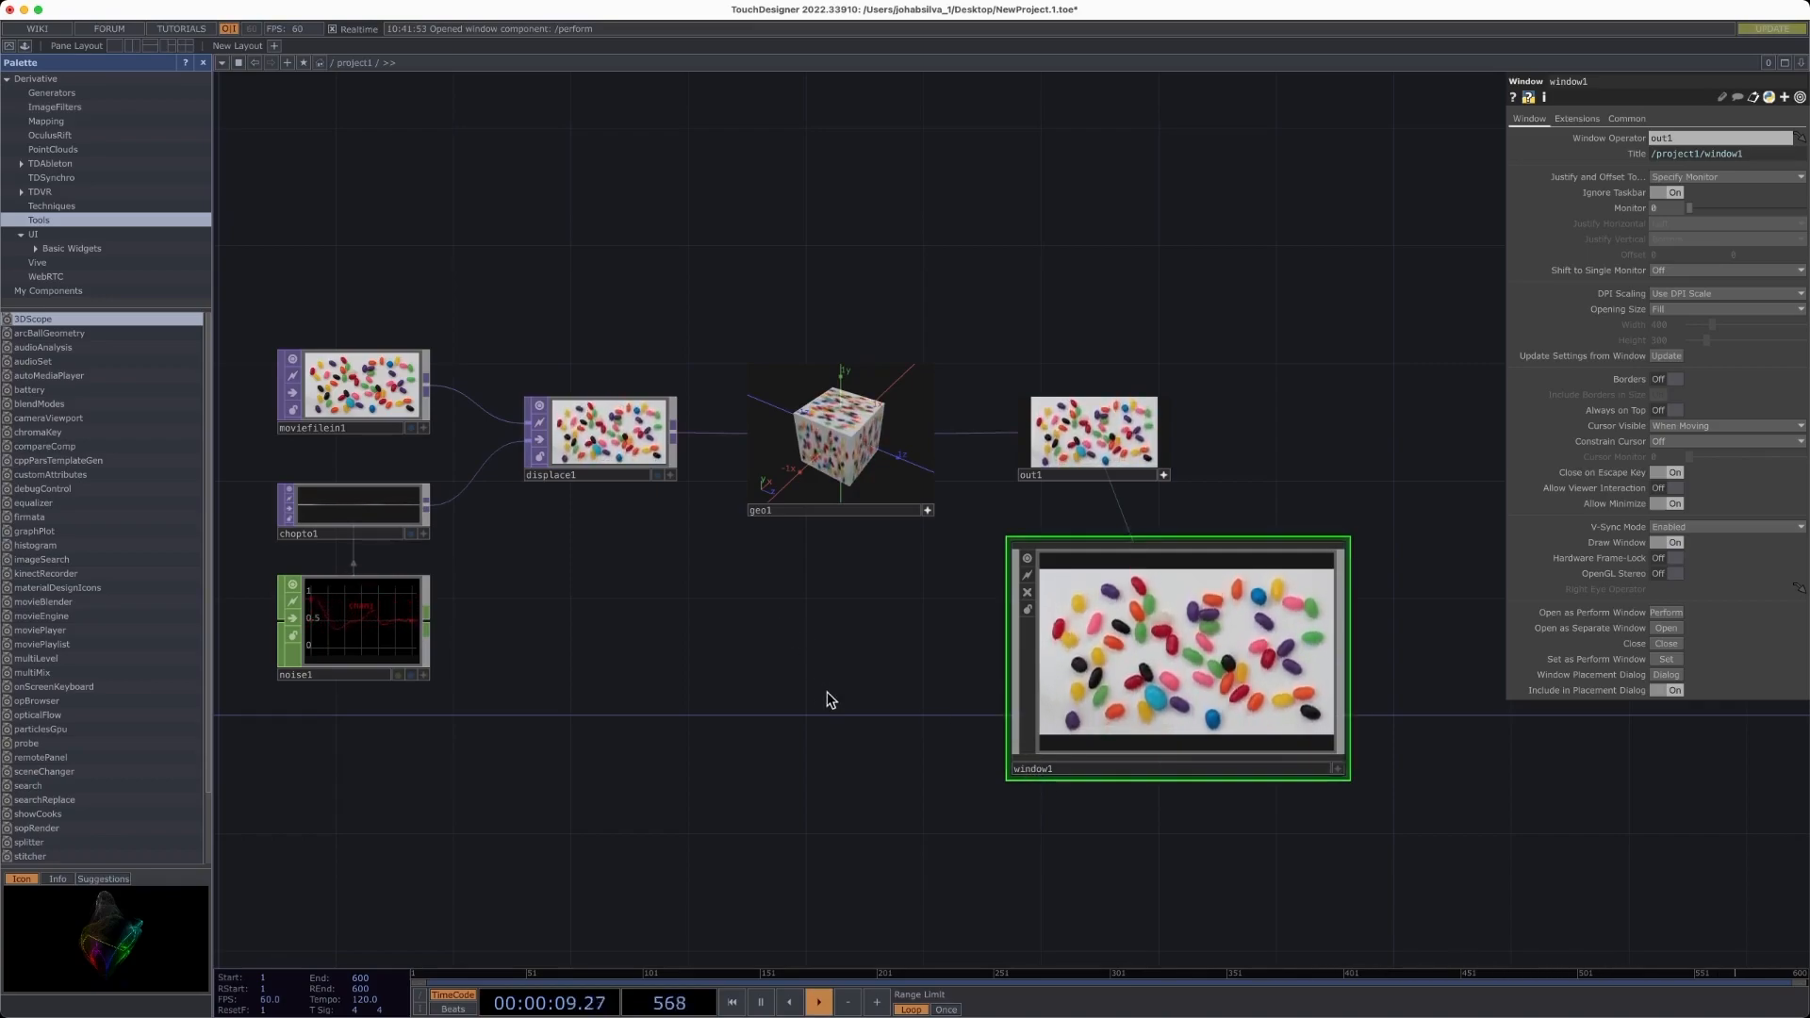
key("Tab")
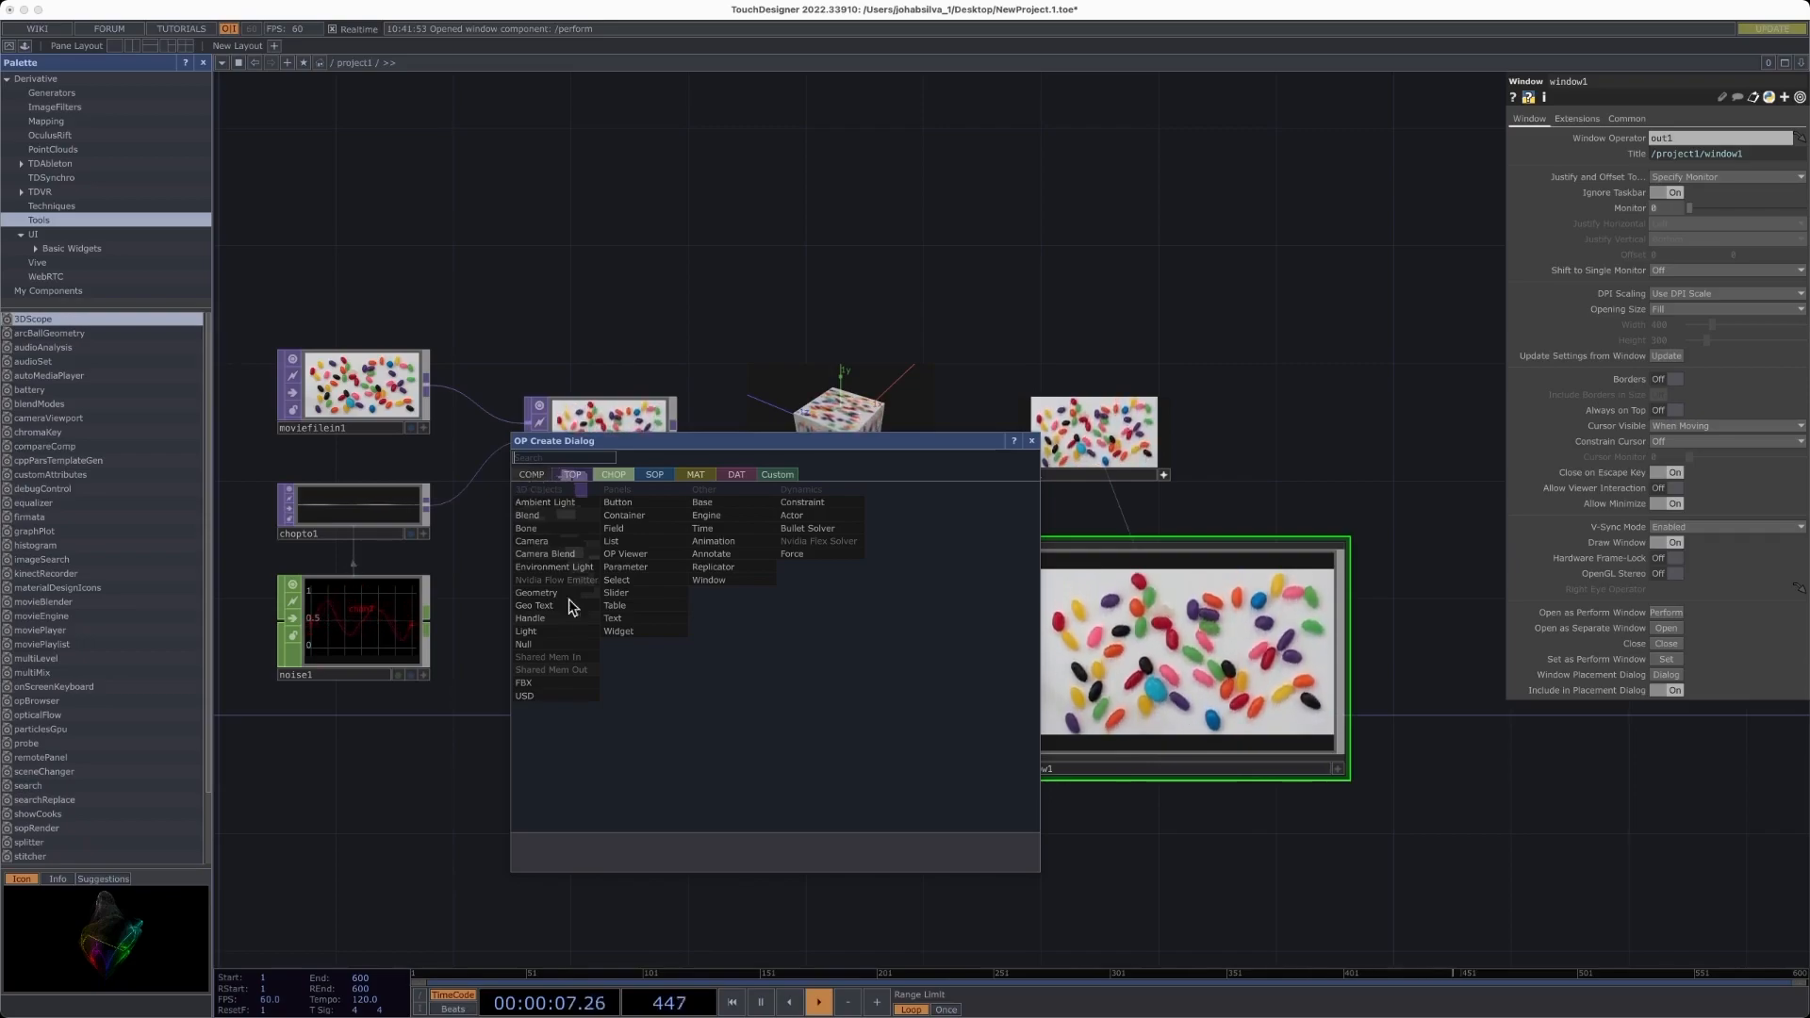
left_click(715, 580)
left_click(765, 726)
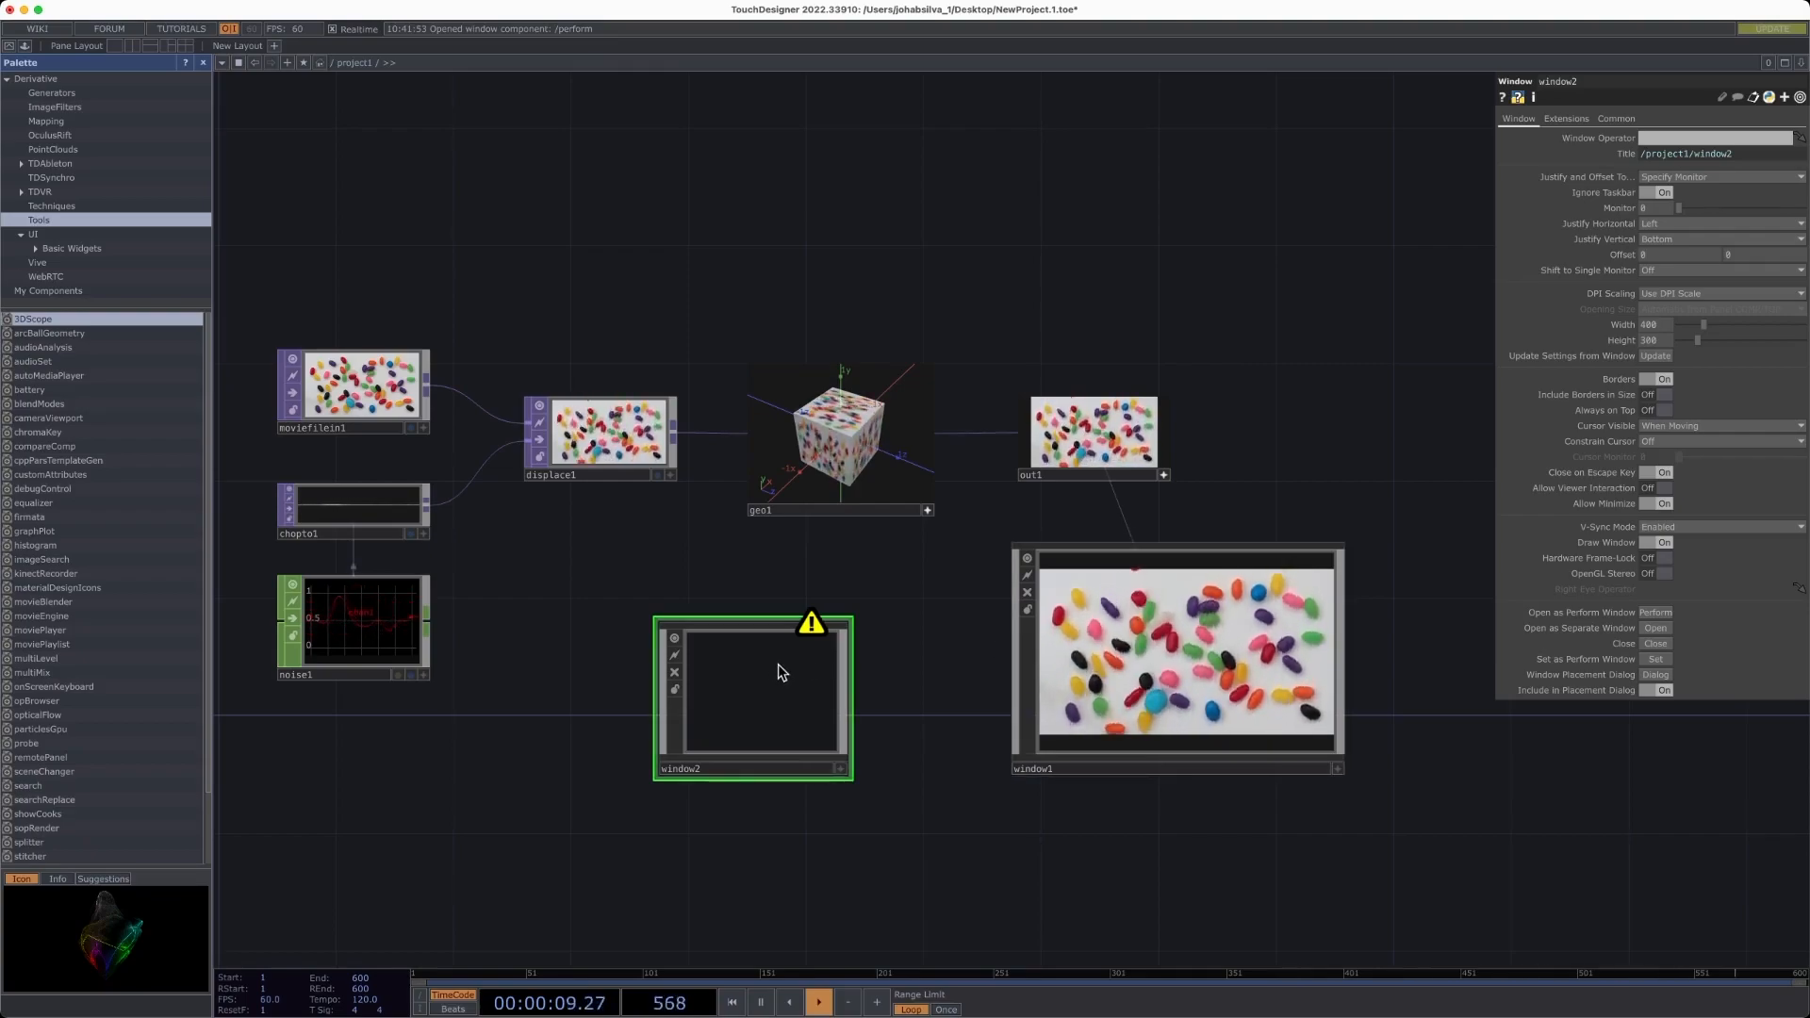
key("Delete")
- Select window1 and browse its Extensions, Common and Window parameter pages
left_click(1195, 657)
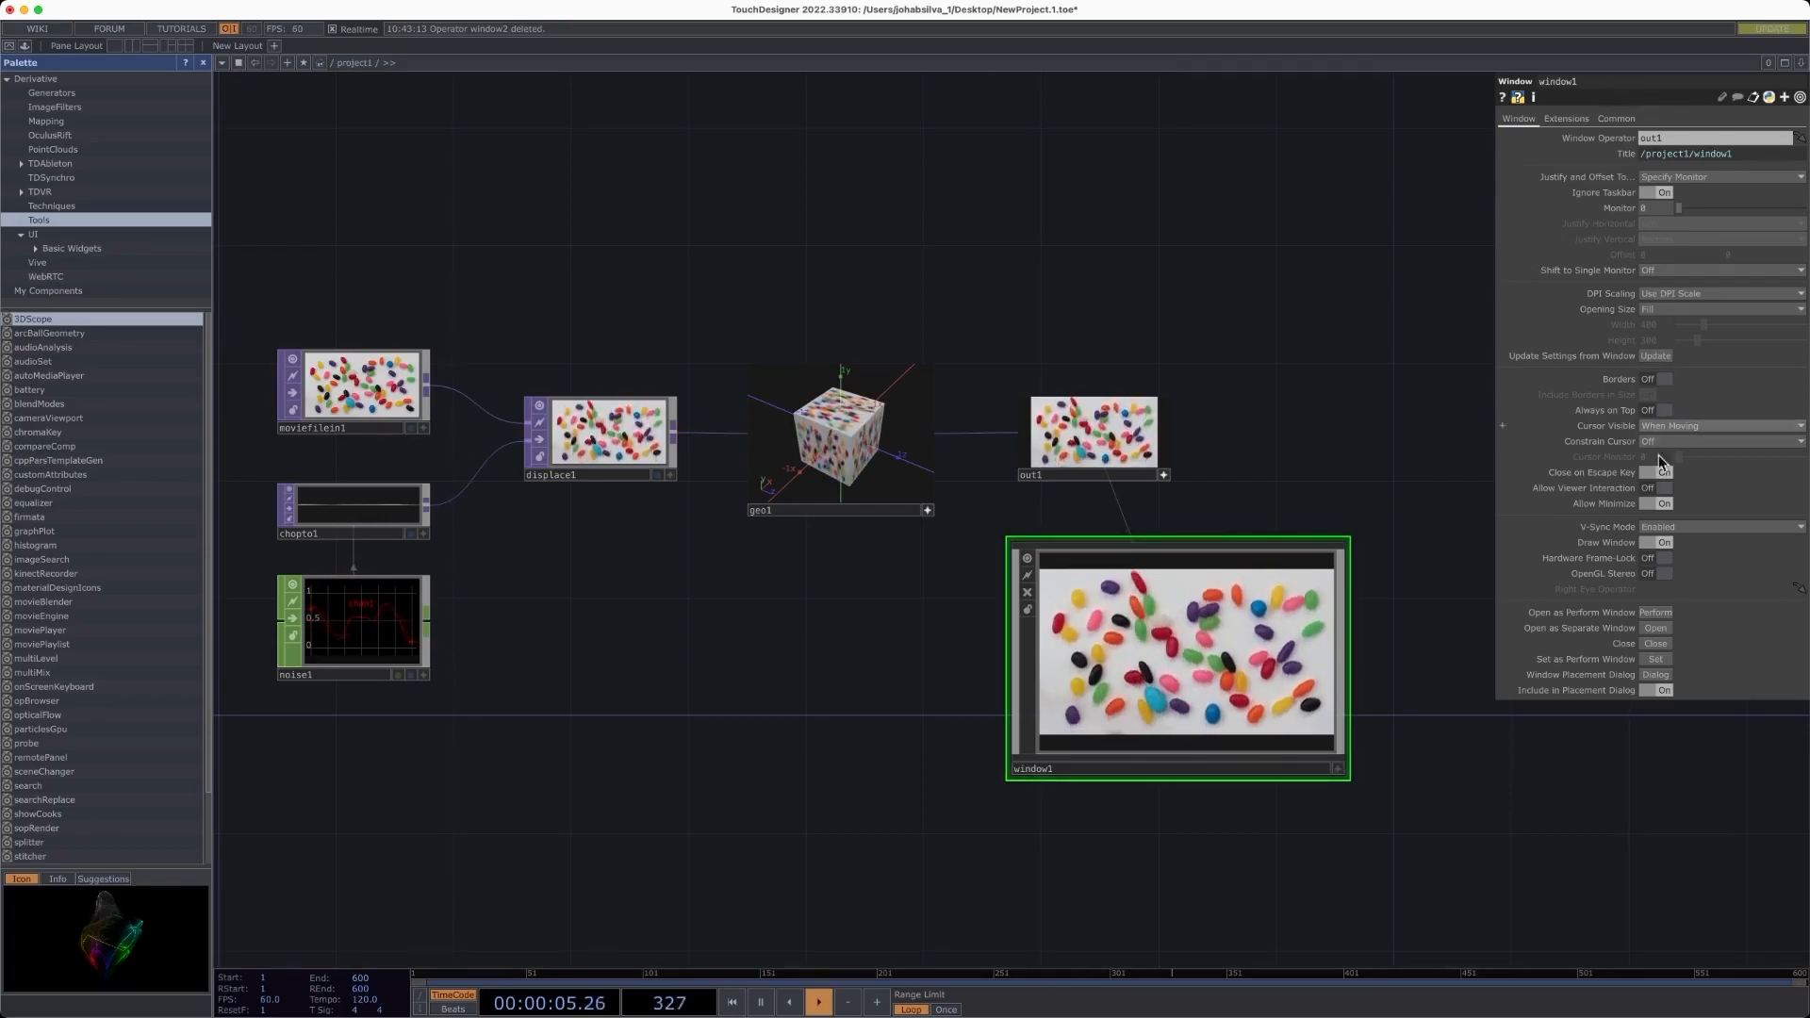
left_click(1565, 119)
left_click(1613, 118)
left_click(1565, 119)
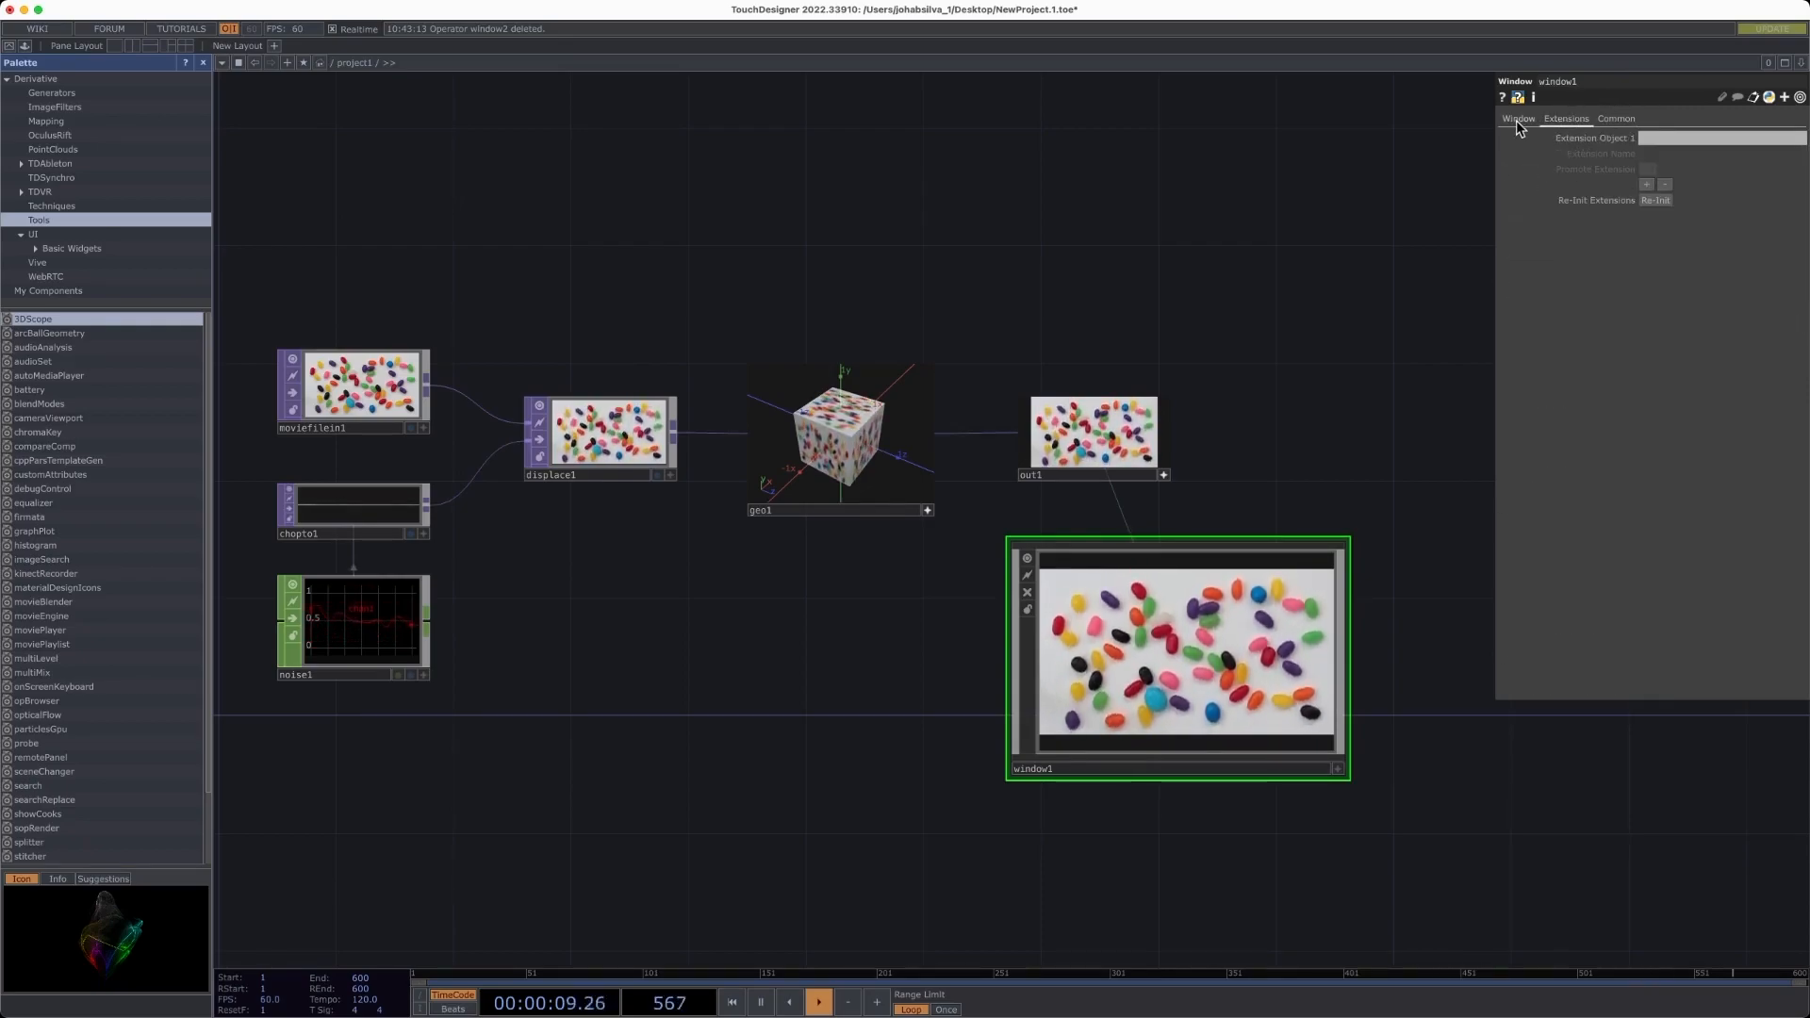
left_click(1517, 119)
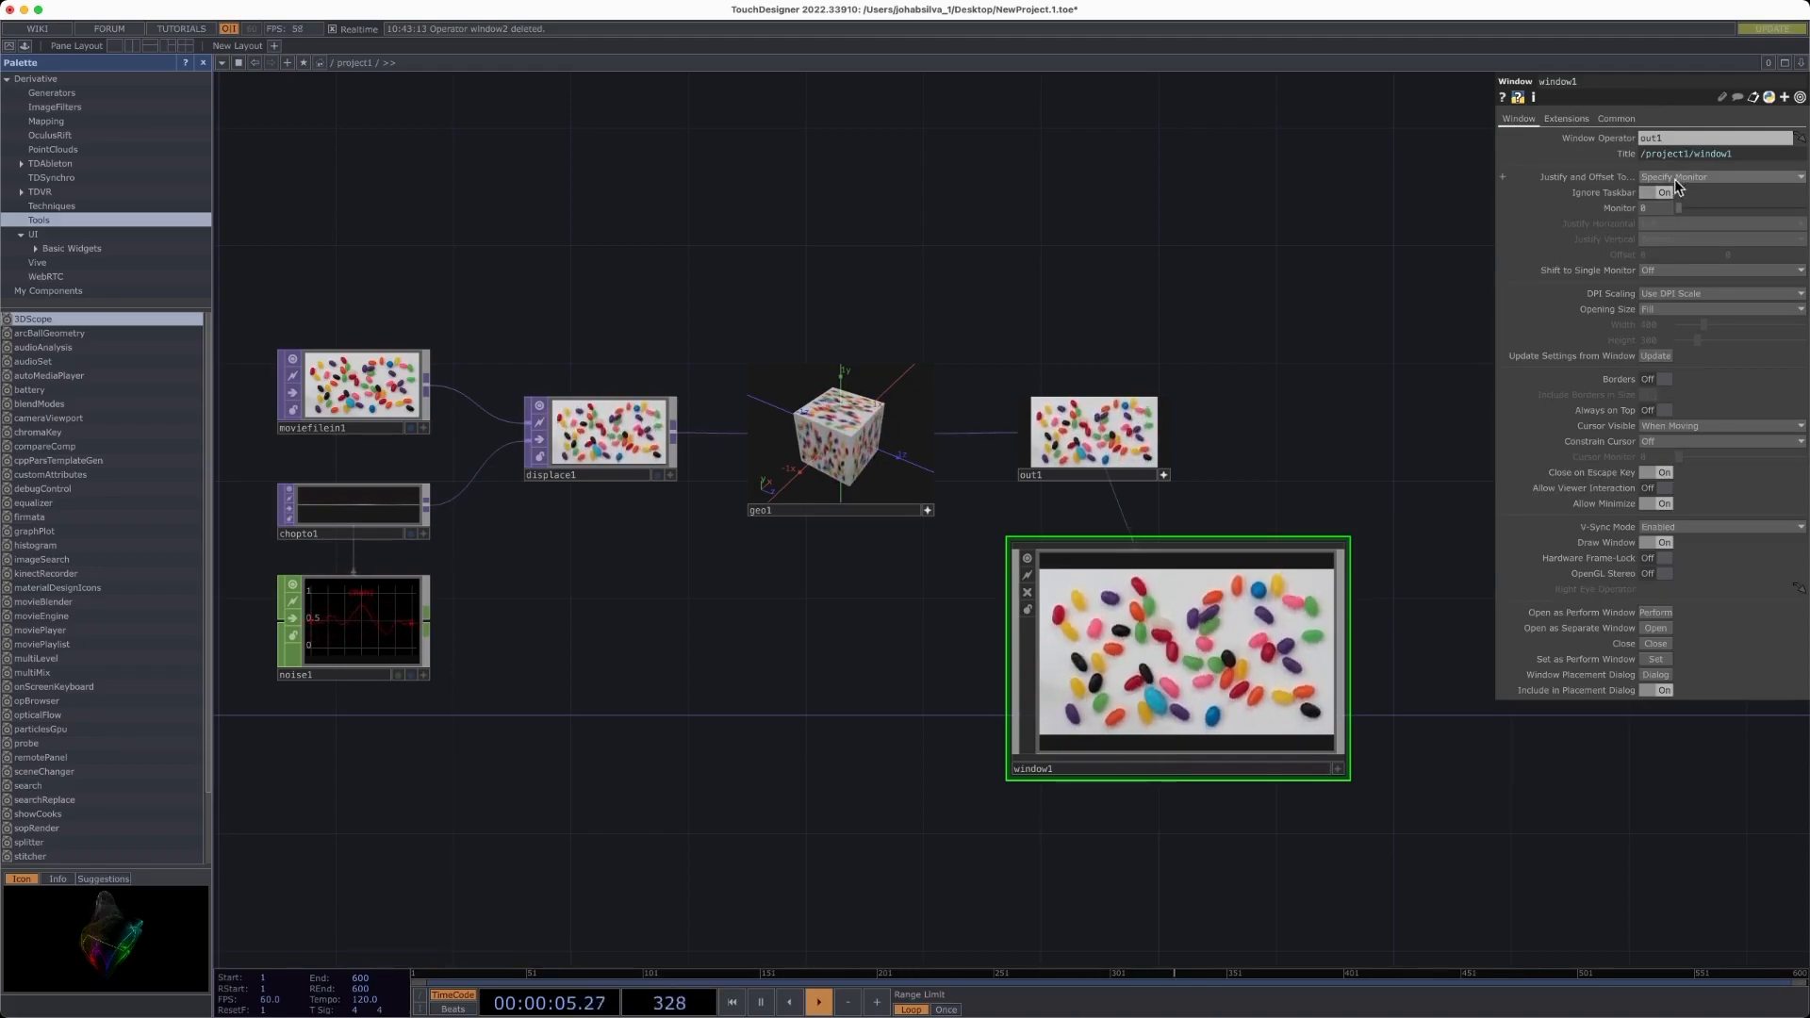
- Review the Justify and Offset To and Opening Size menus, keeping Specify Monitor and Fit
left_click(1668, 178)
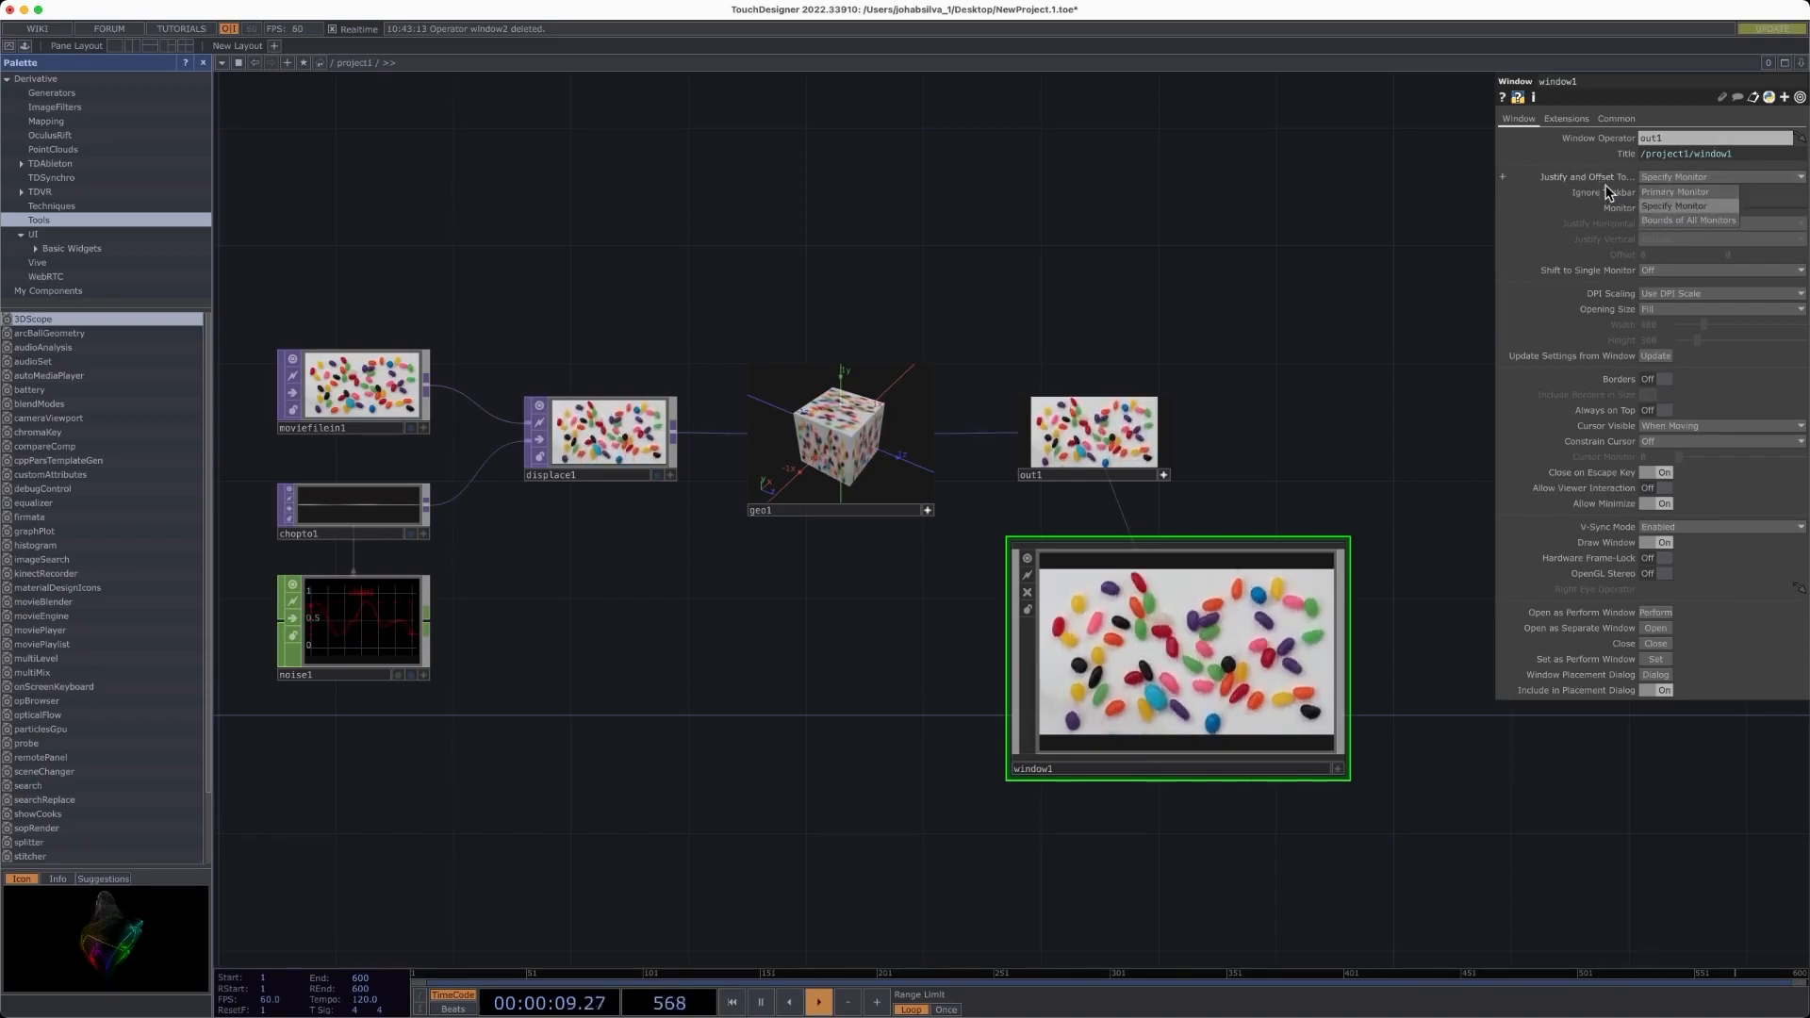
left_click(1589, 203)
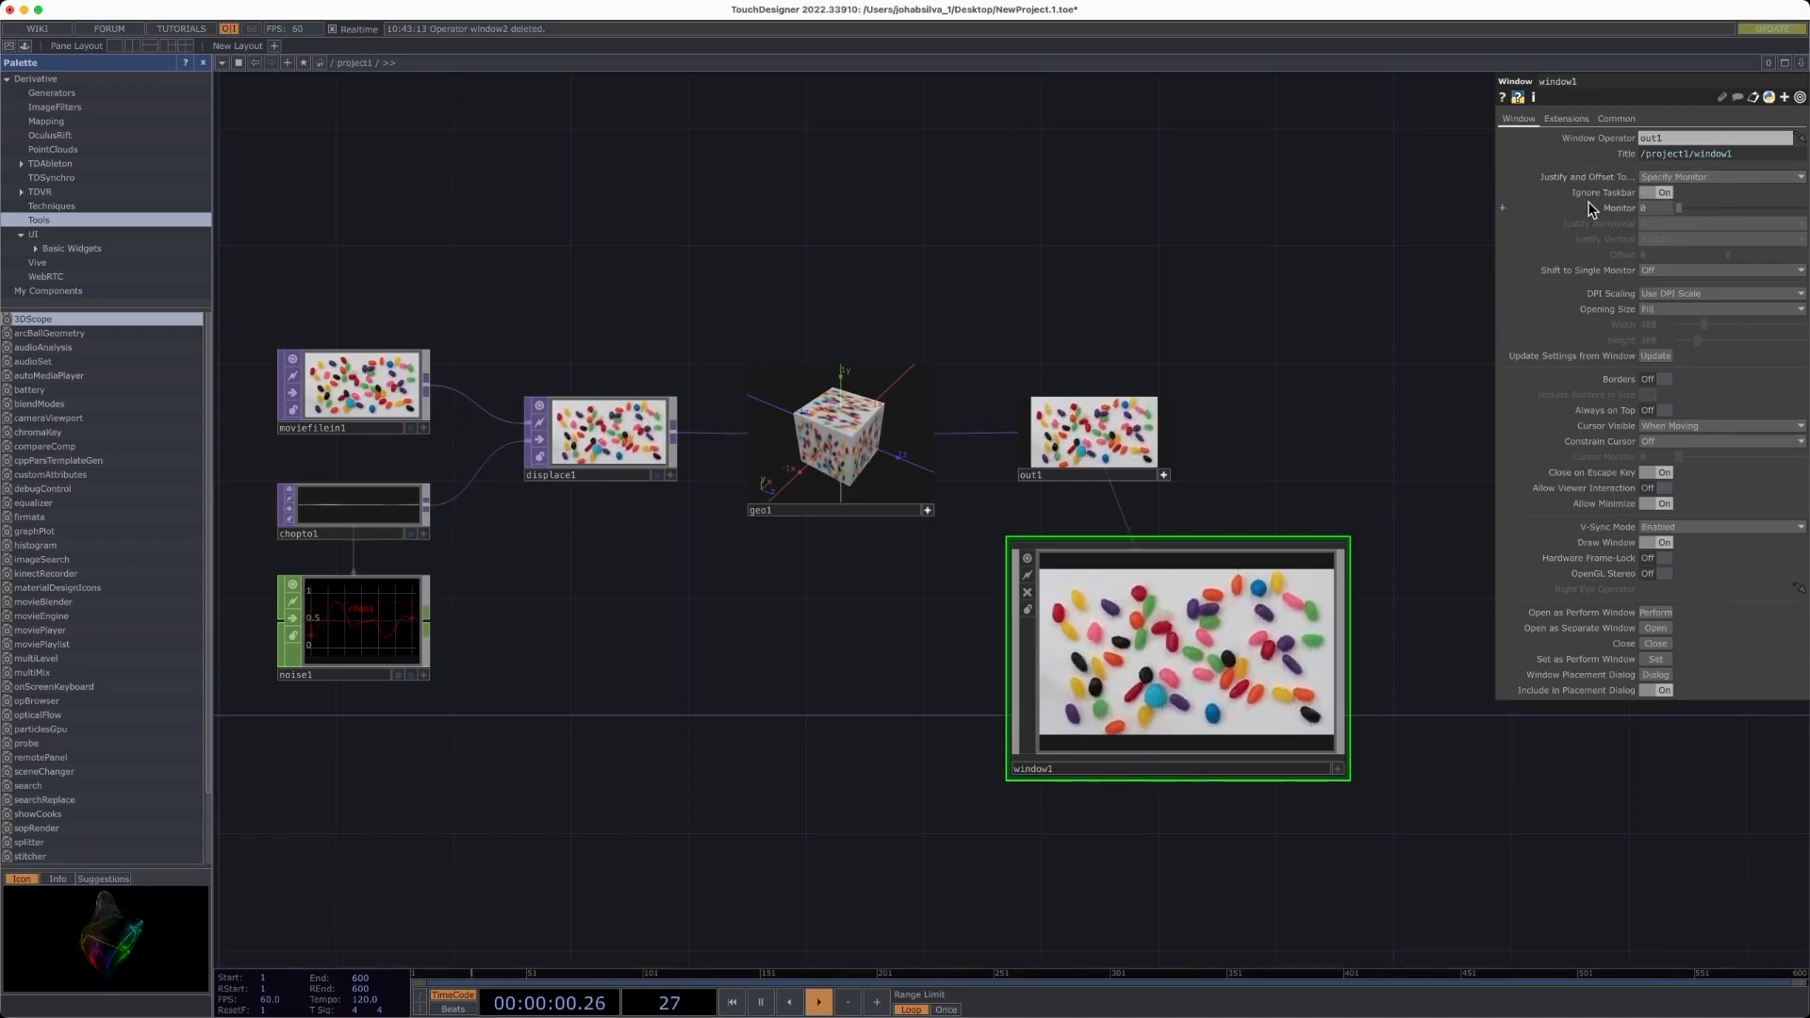
left_click(1651, 309)
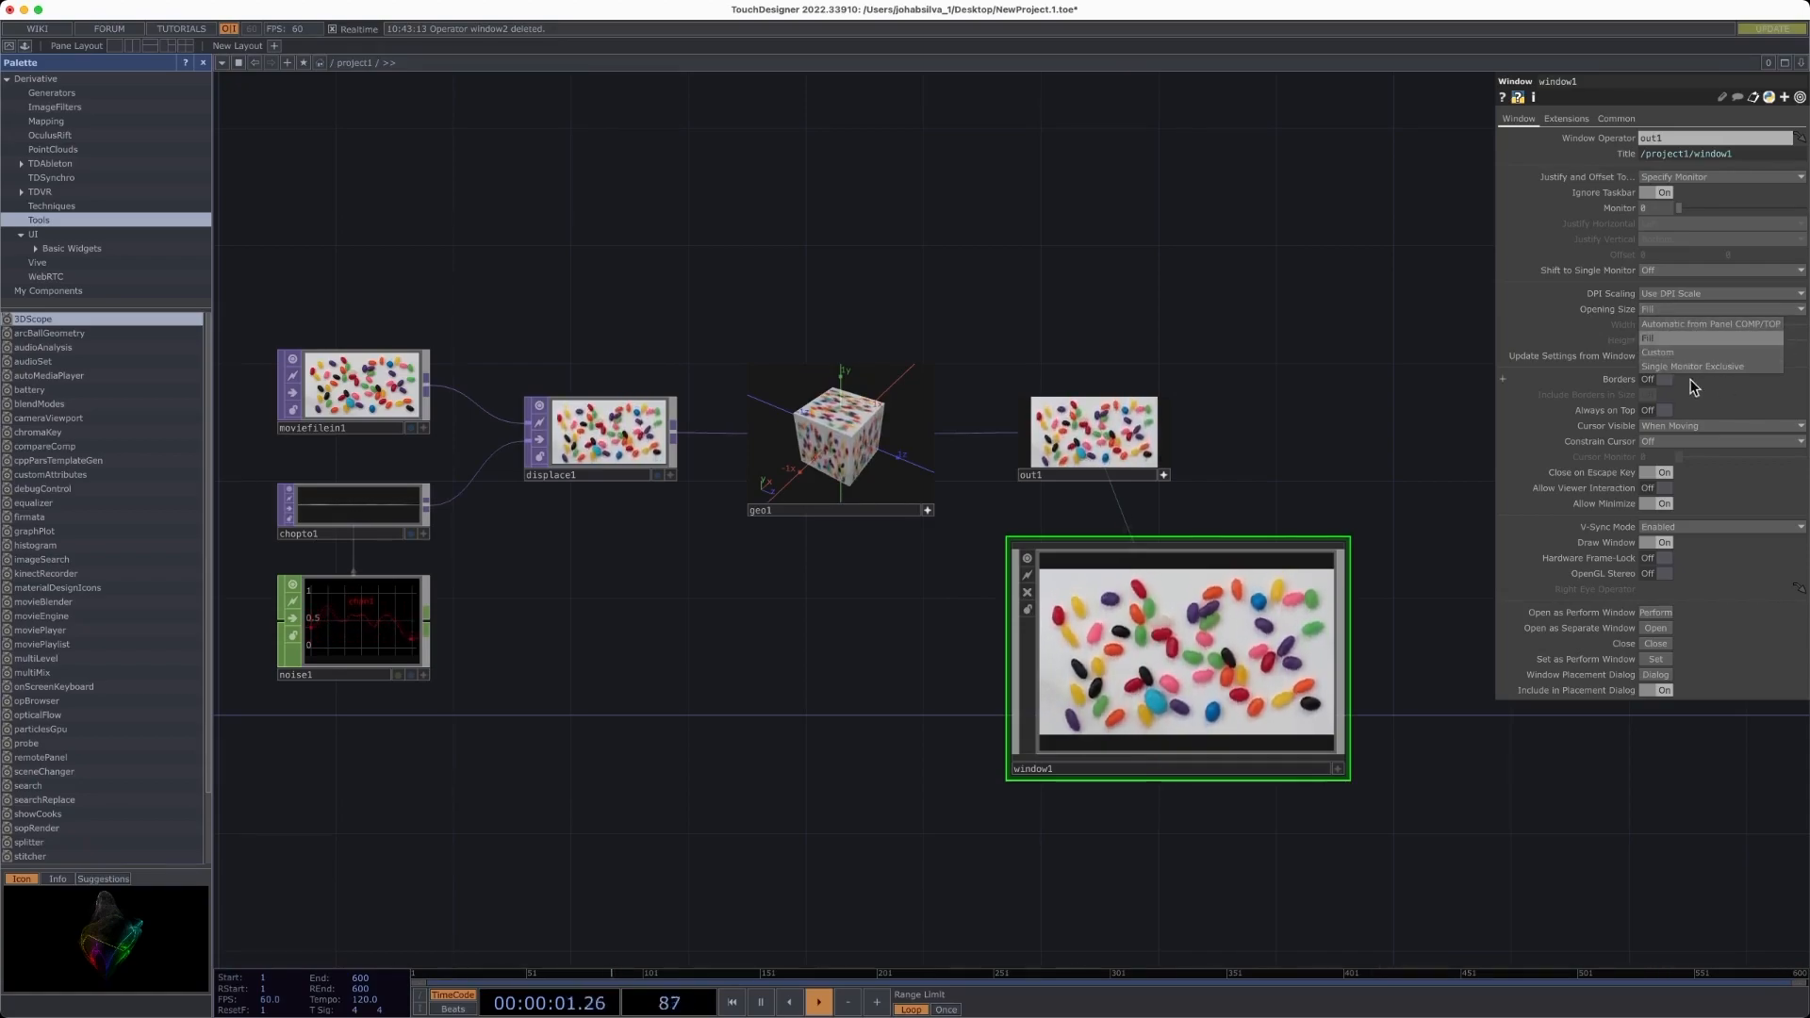
left_click(1640, 379)
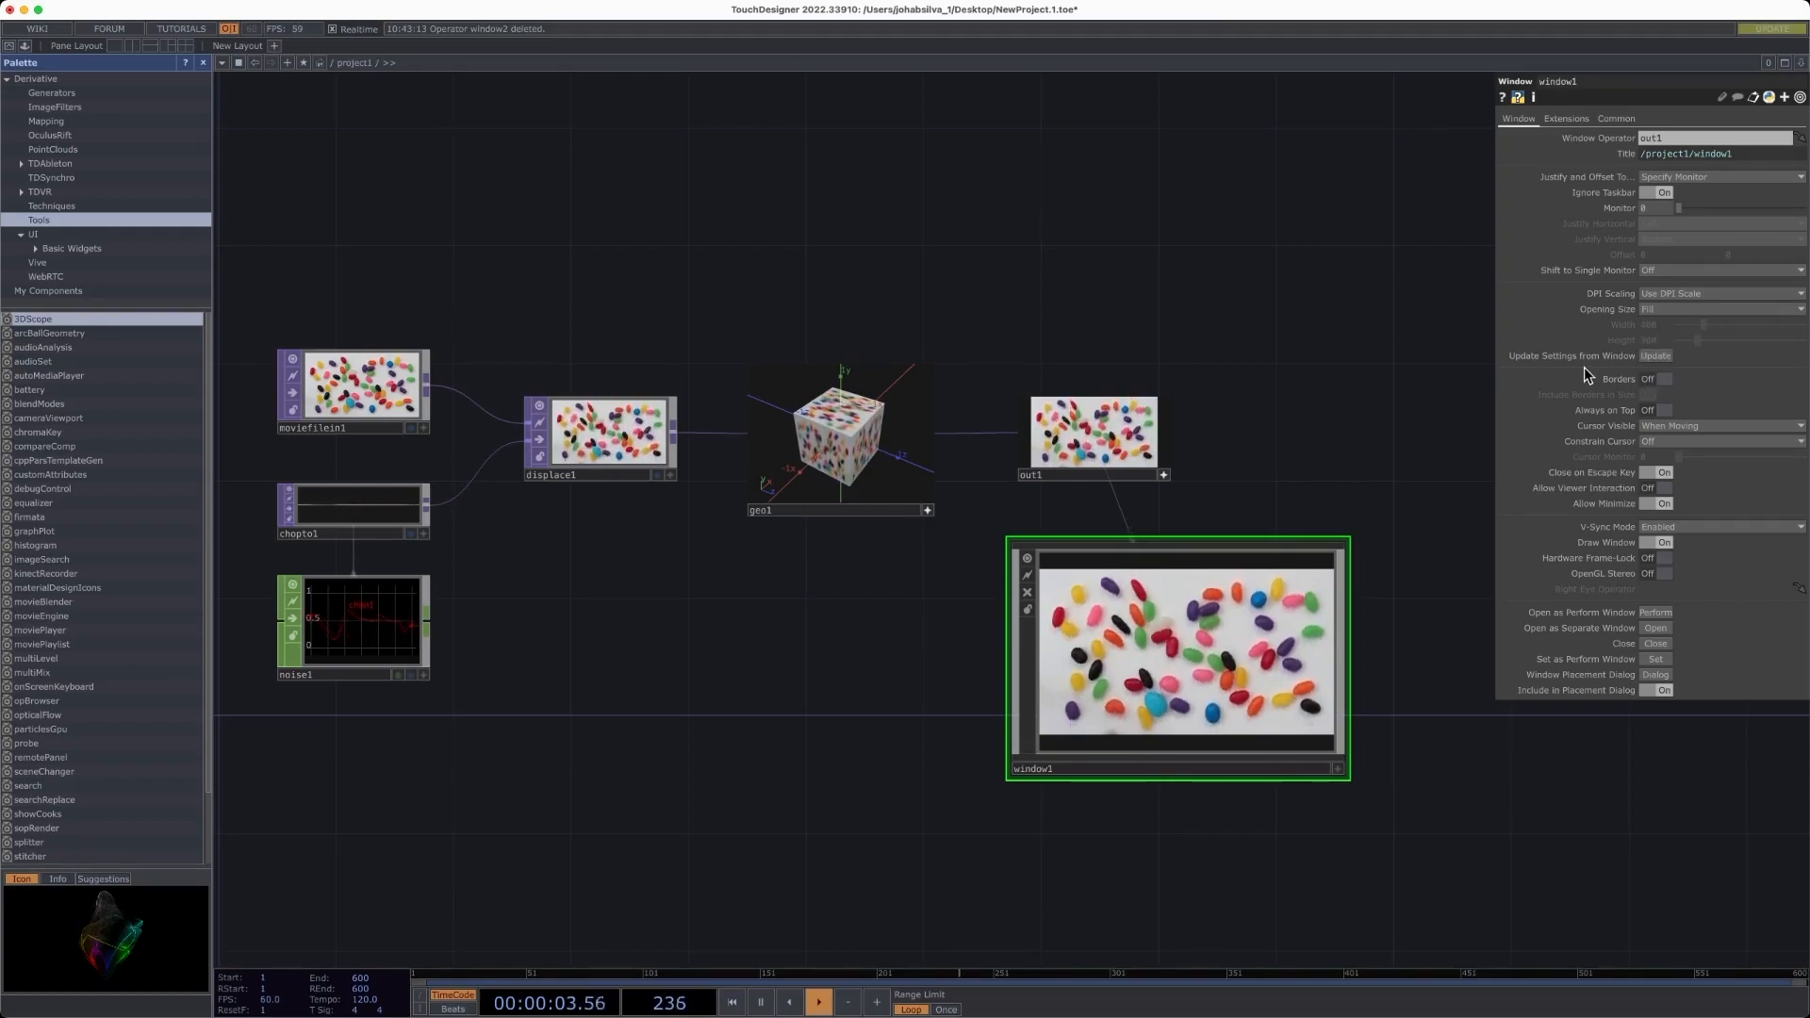
- Toggle the window's Borders option off and turn on Always on Top
left_click(1662, 380)
left_click(1661, 380)
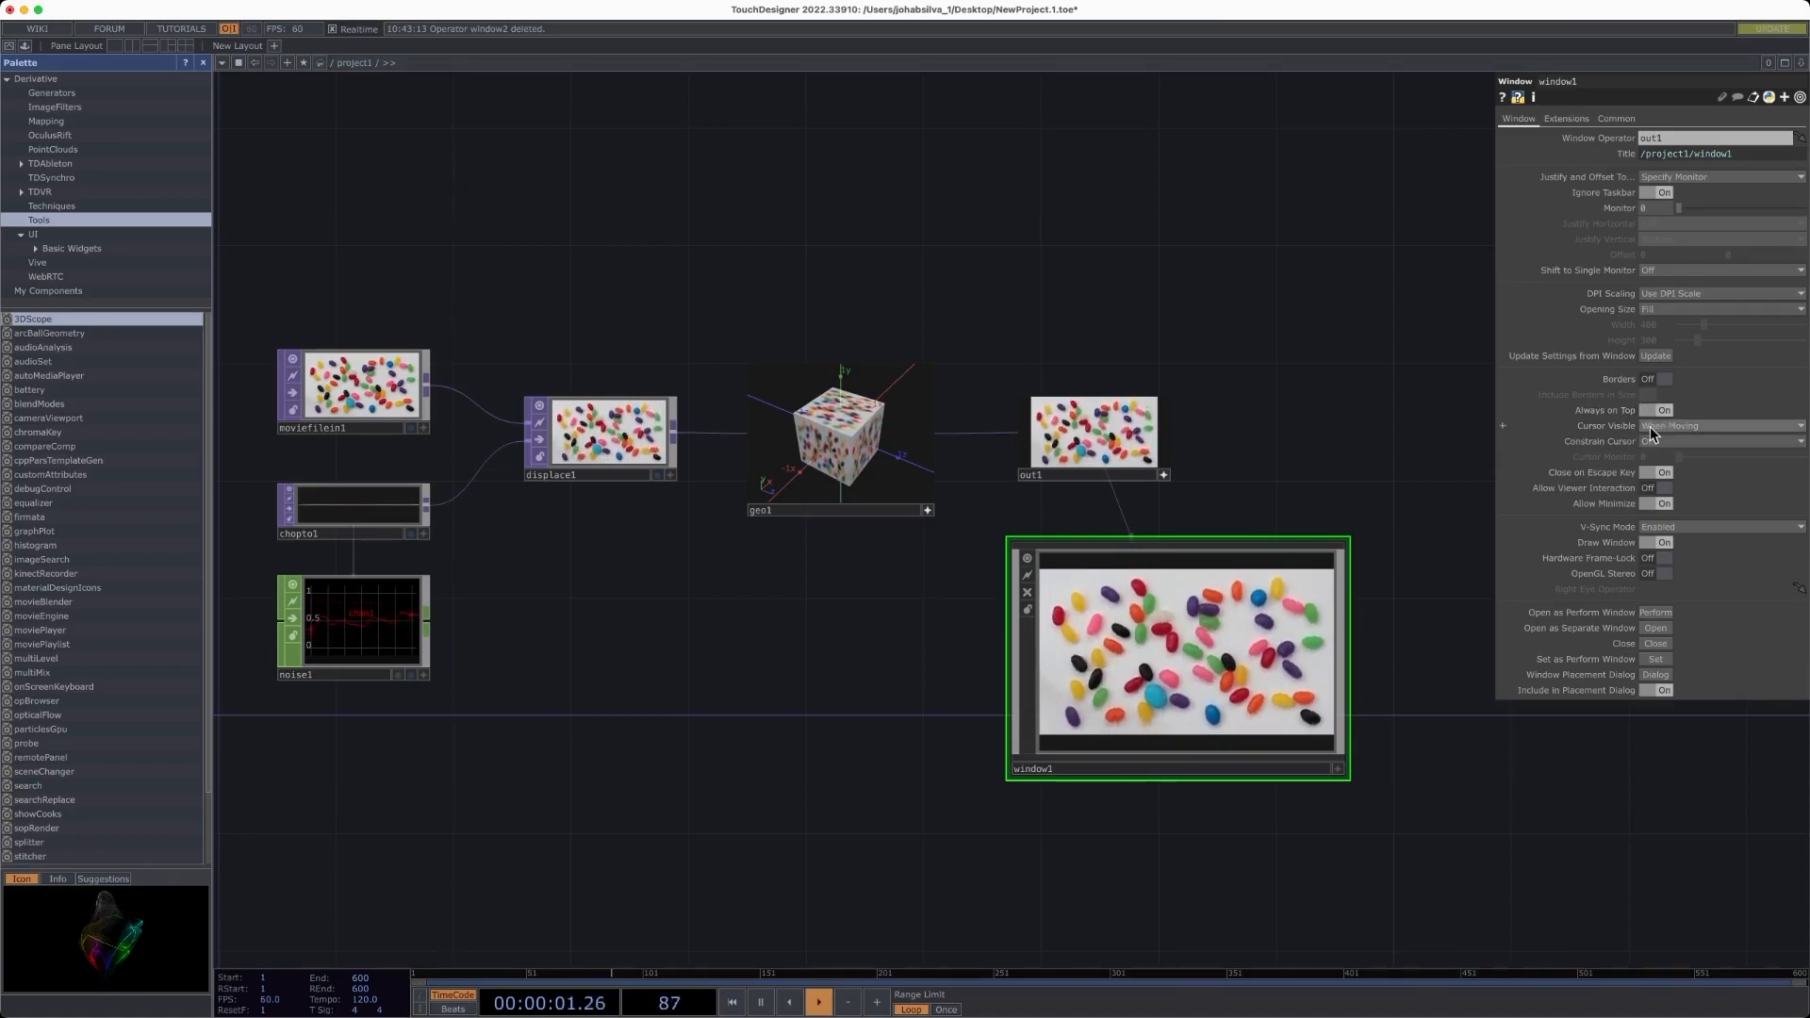
- Set Cursor Visible to When Moving and turn off Draw Window
left_click(1678, 425)
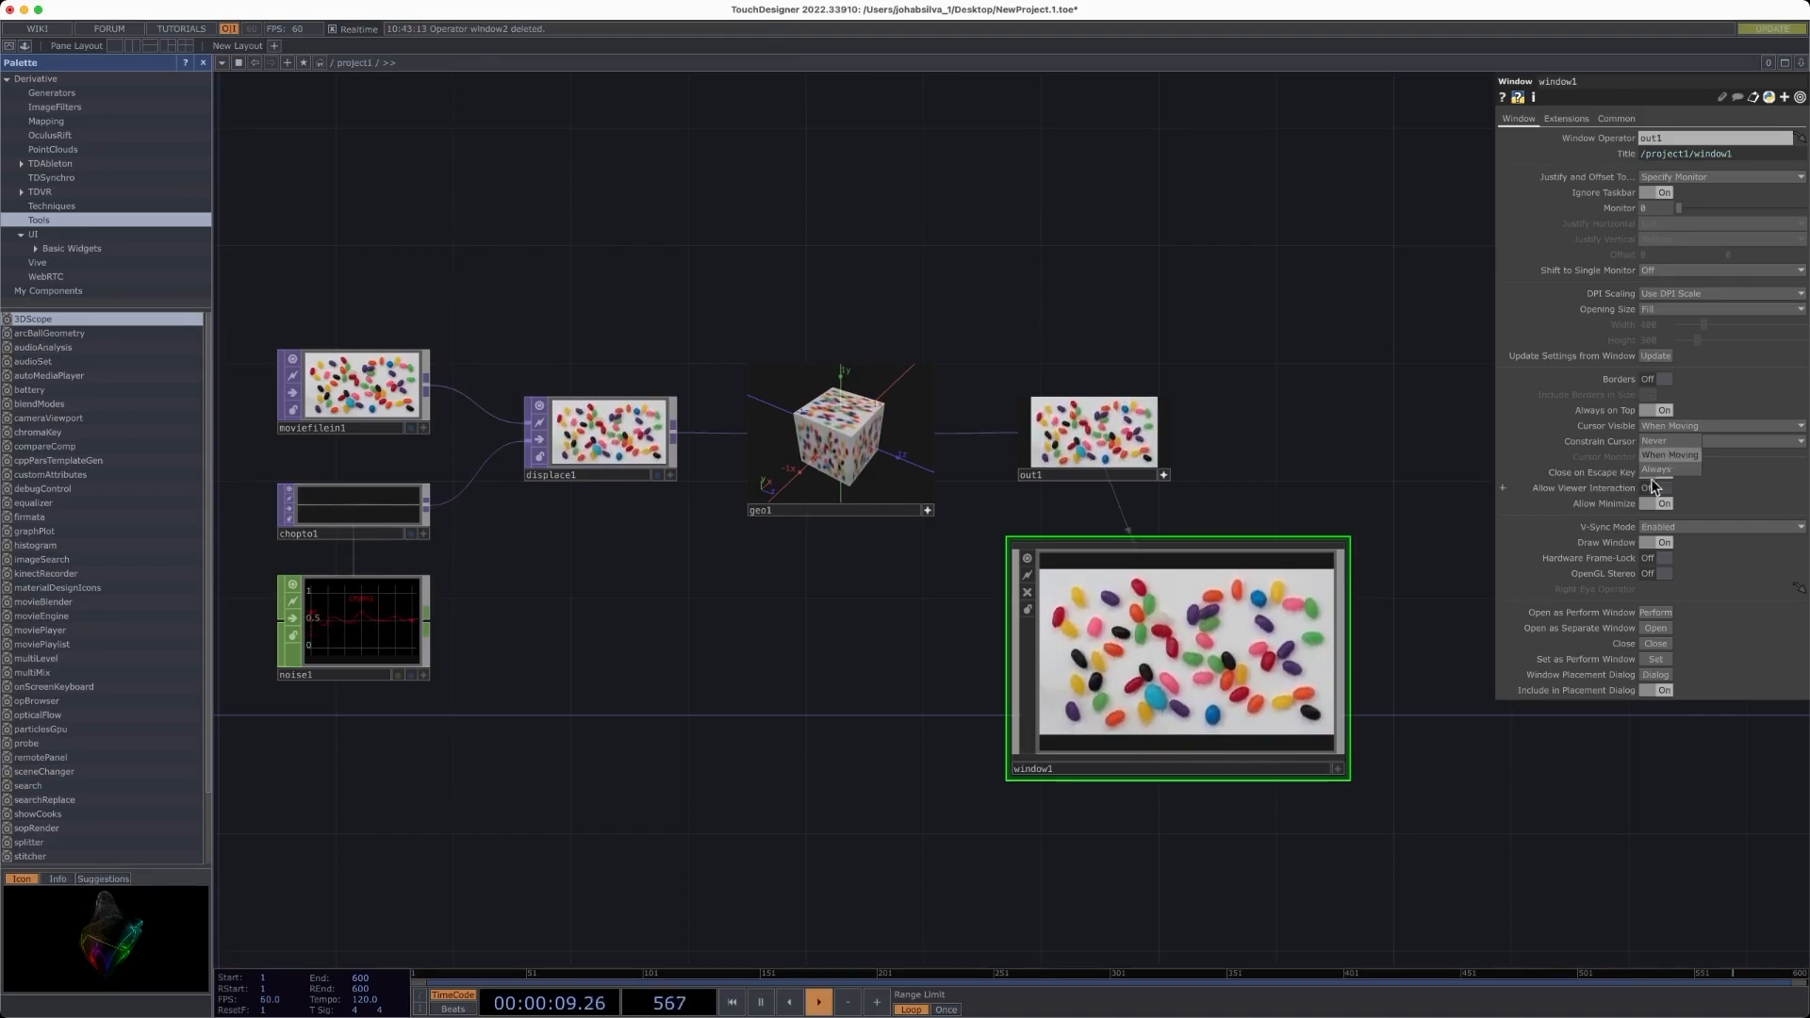
left_click(1657, 457)
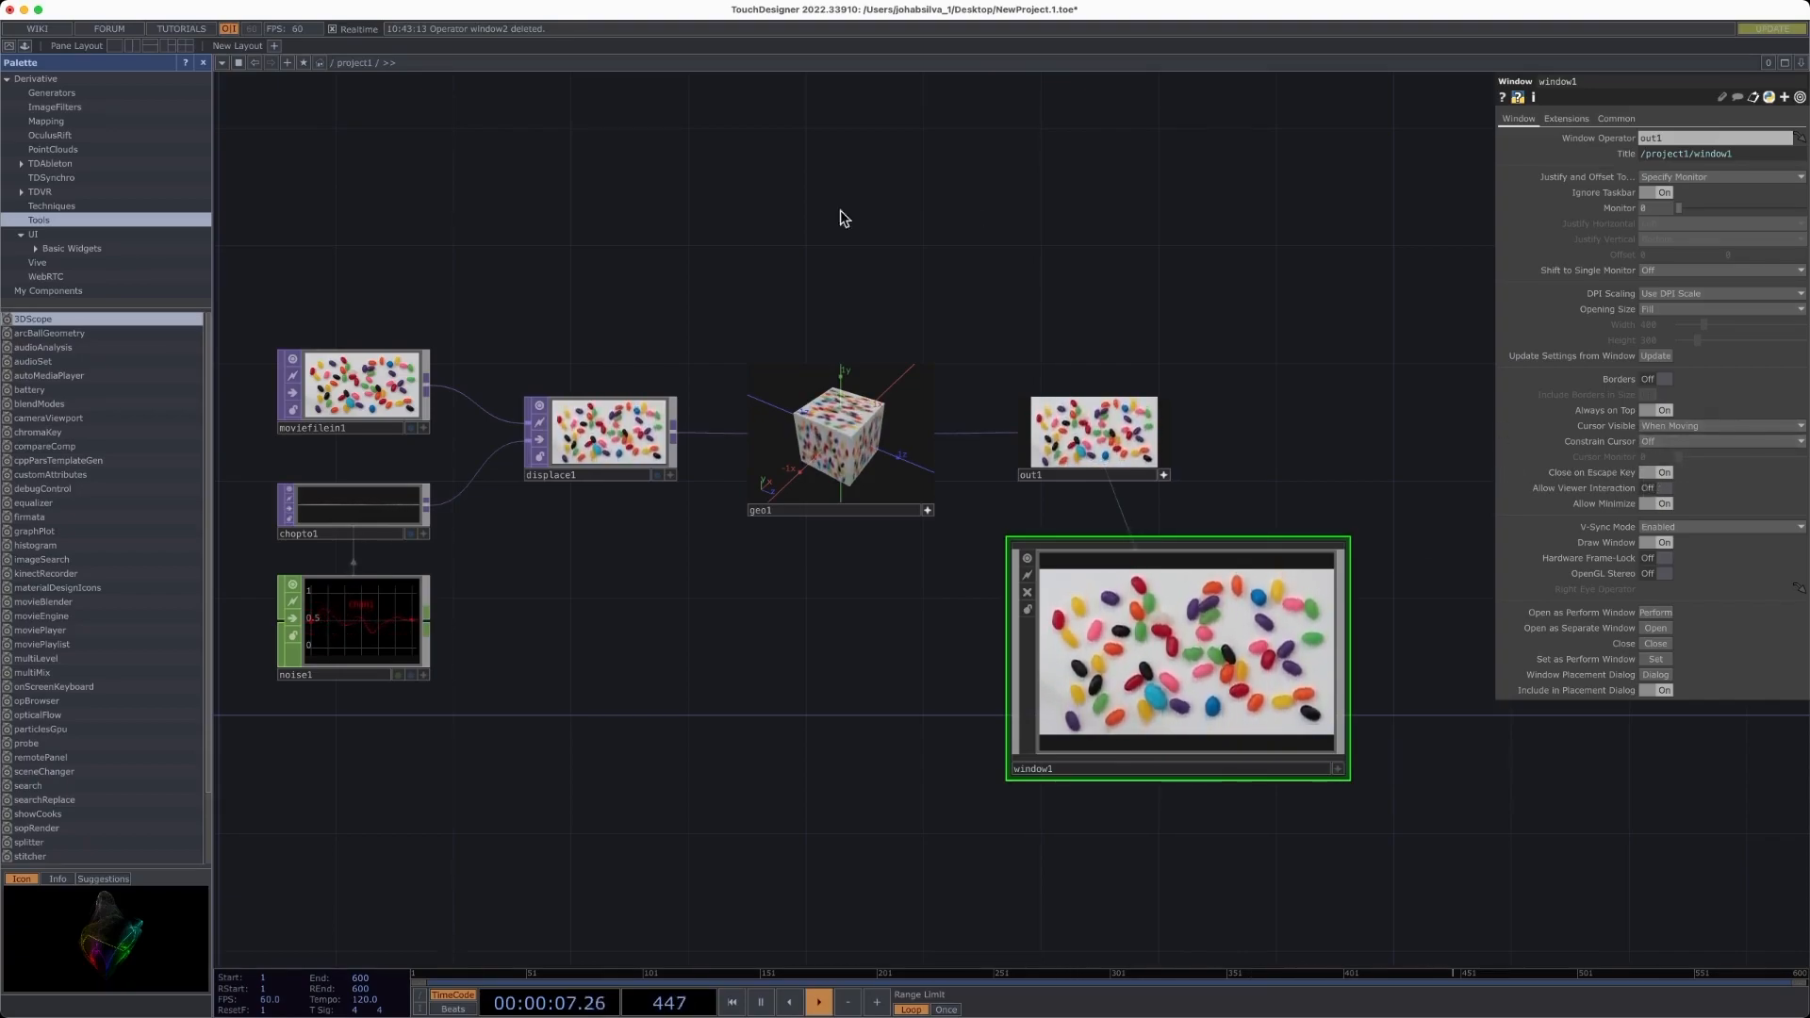
left_click(1650, 505)
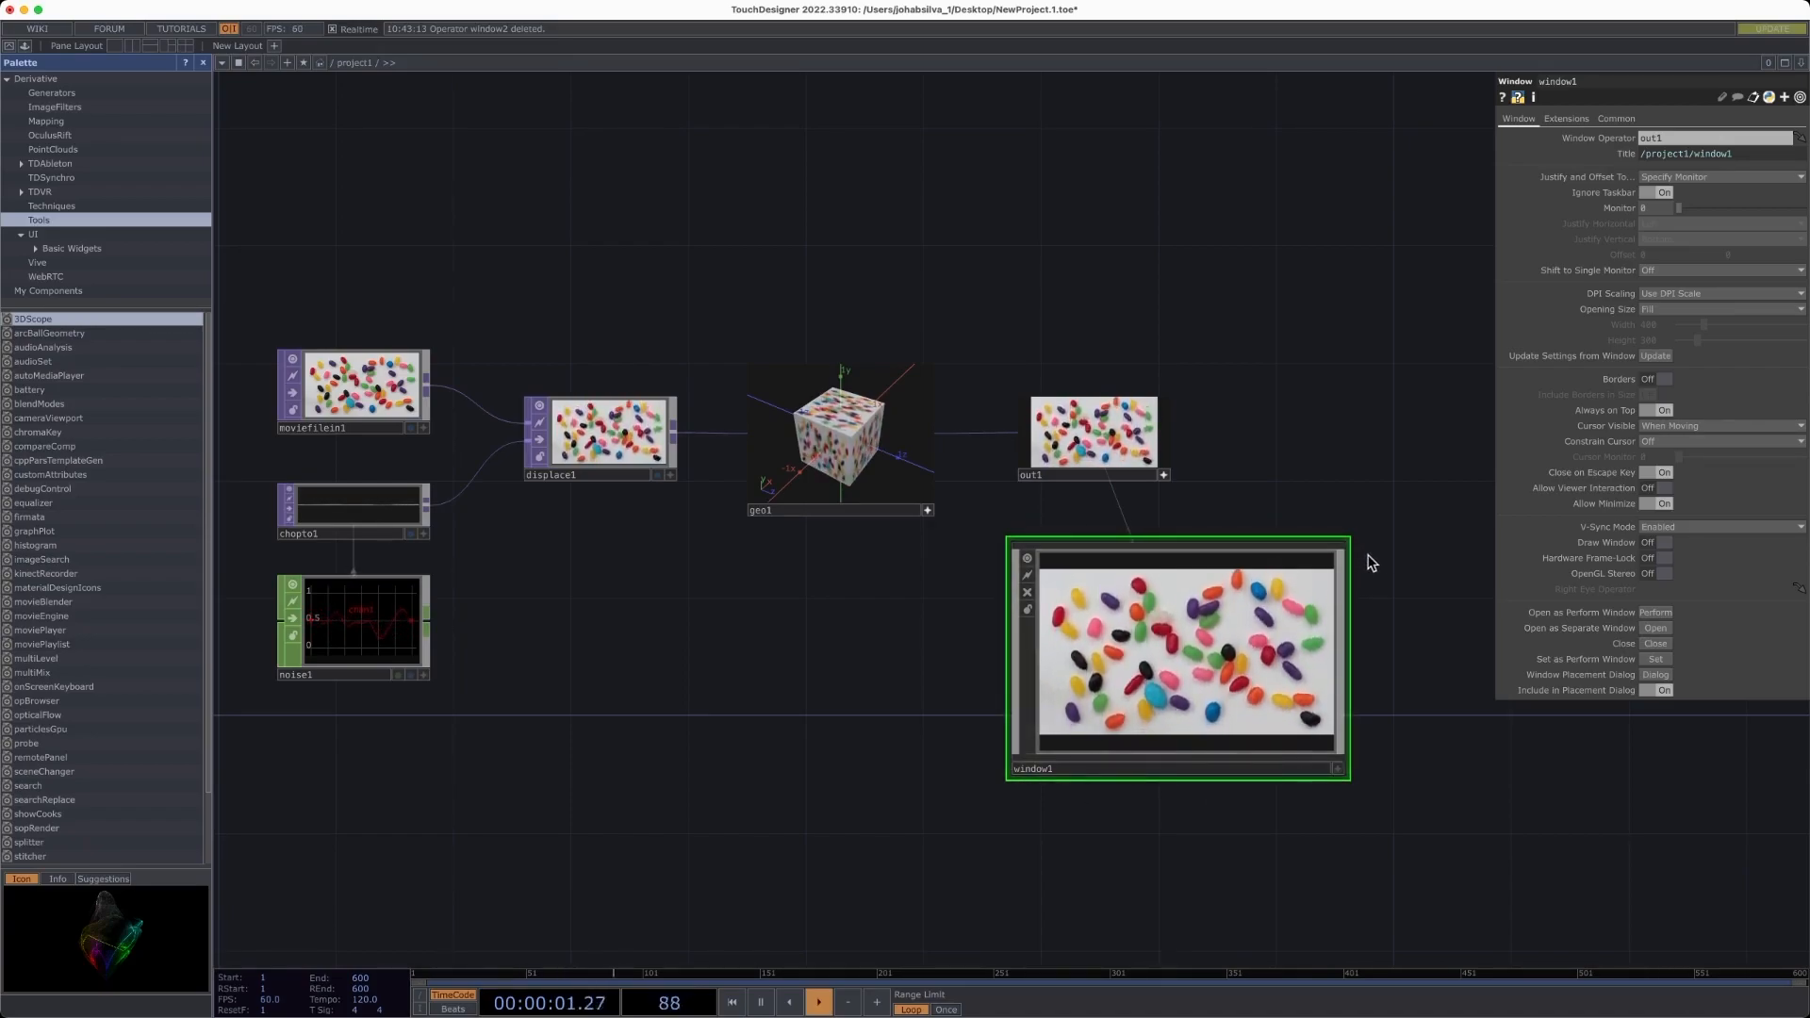
- Open window1 as a separate window, close it, and open it again to preview the output
left_click(1662, 632)
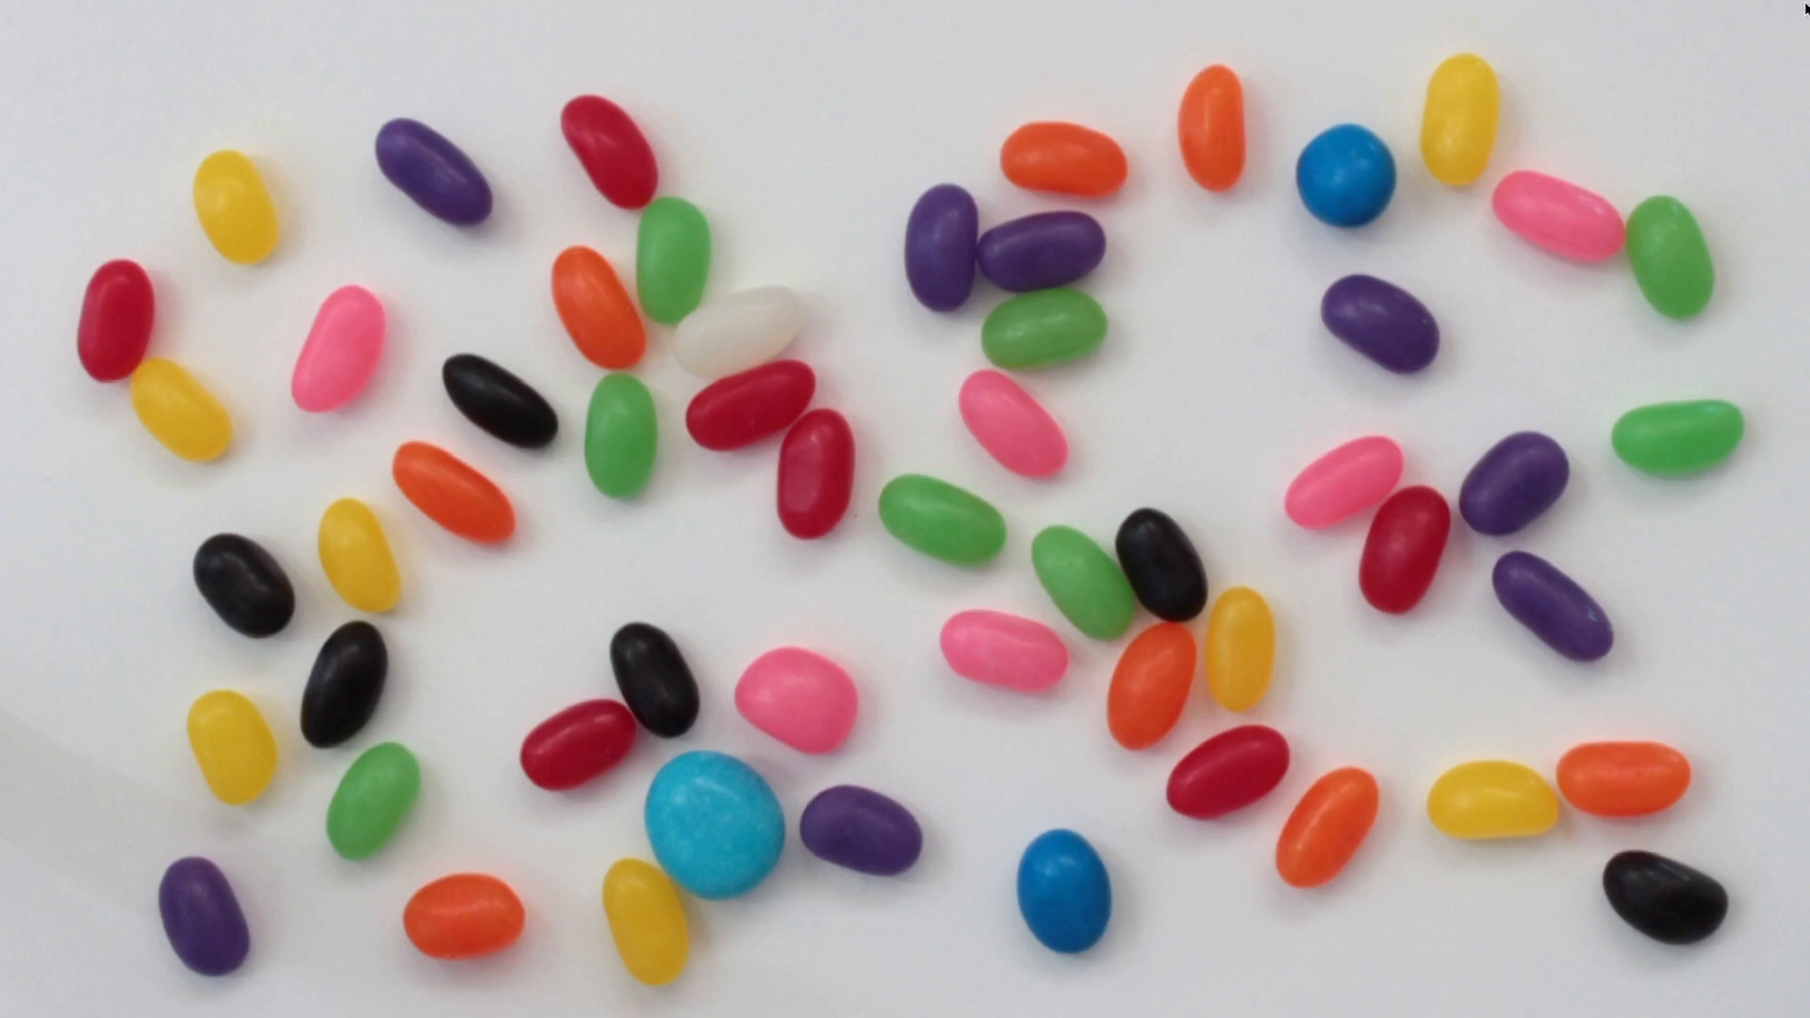
key("Escape")
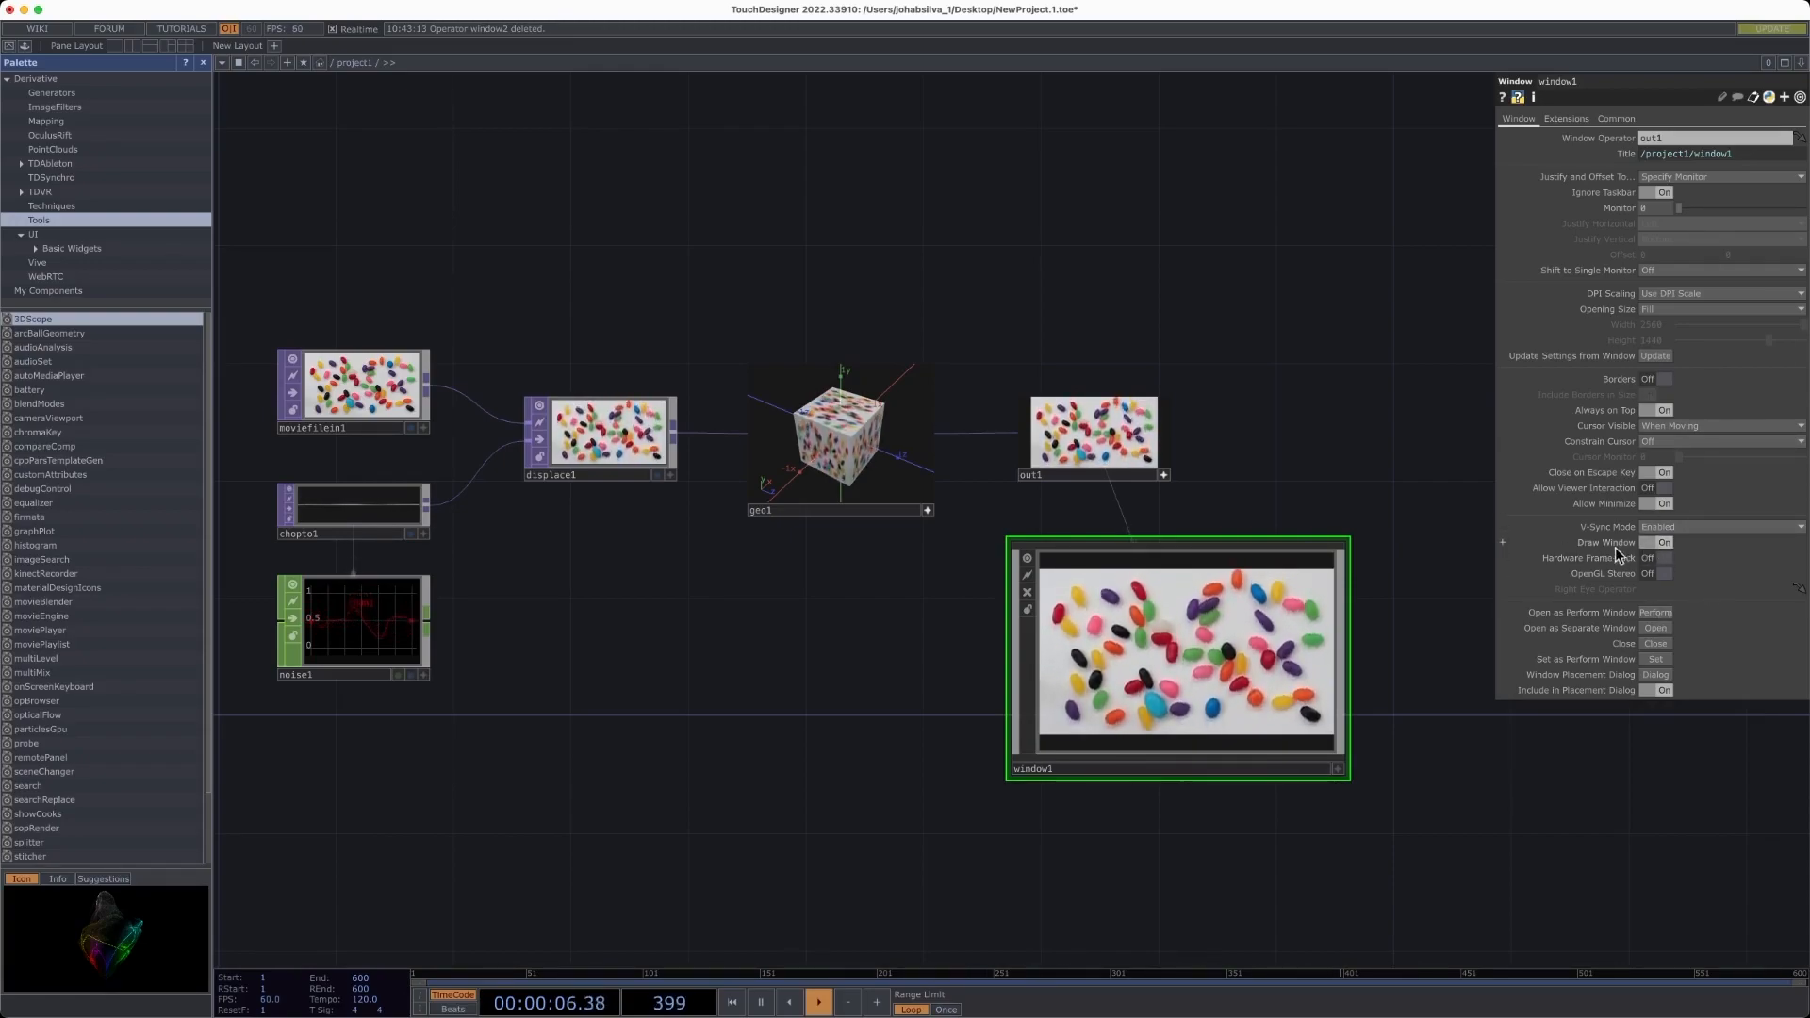
left_click(1654, 629)
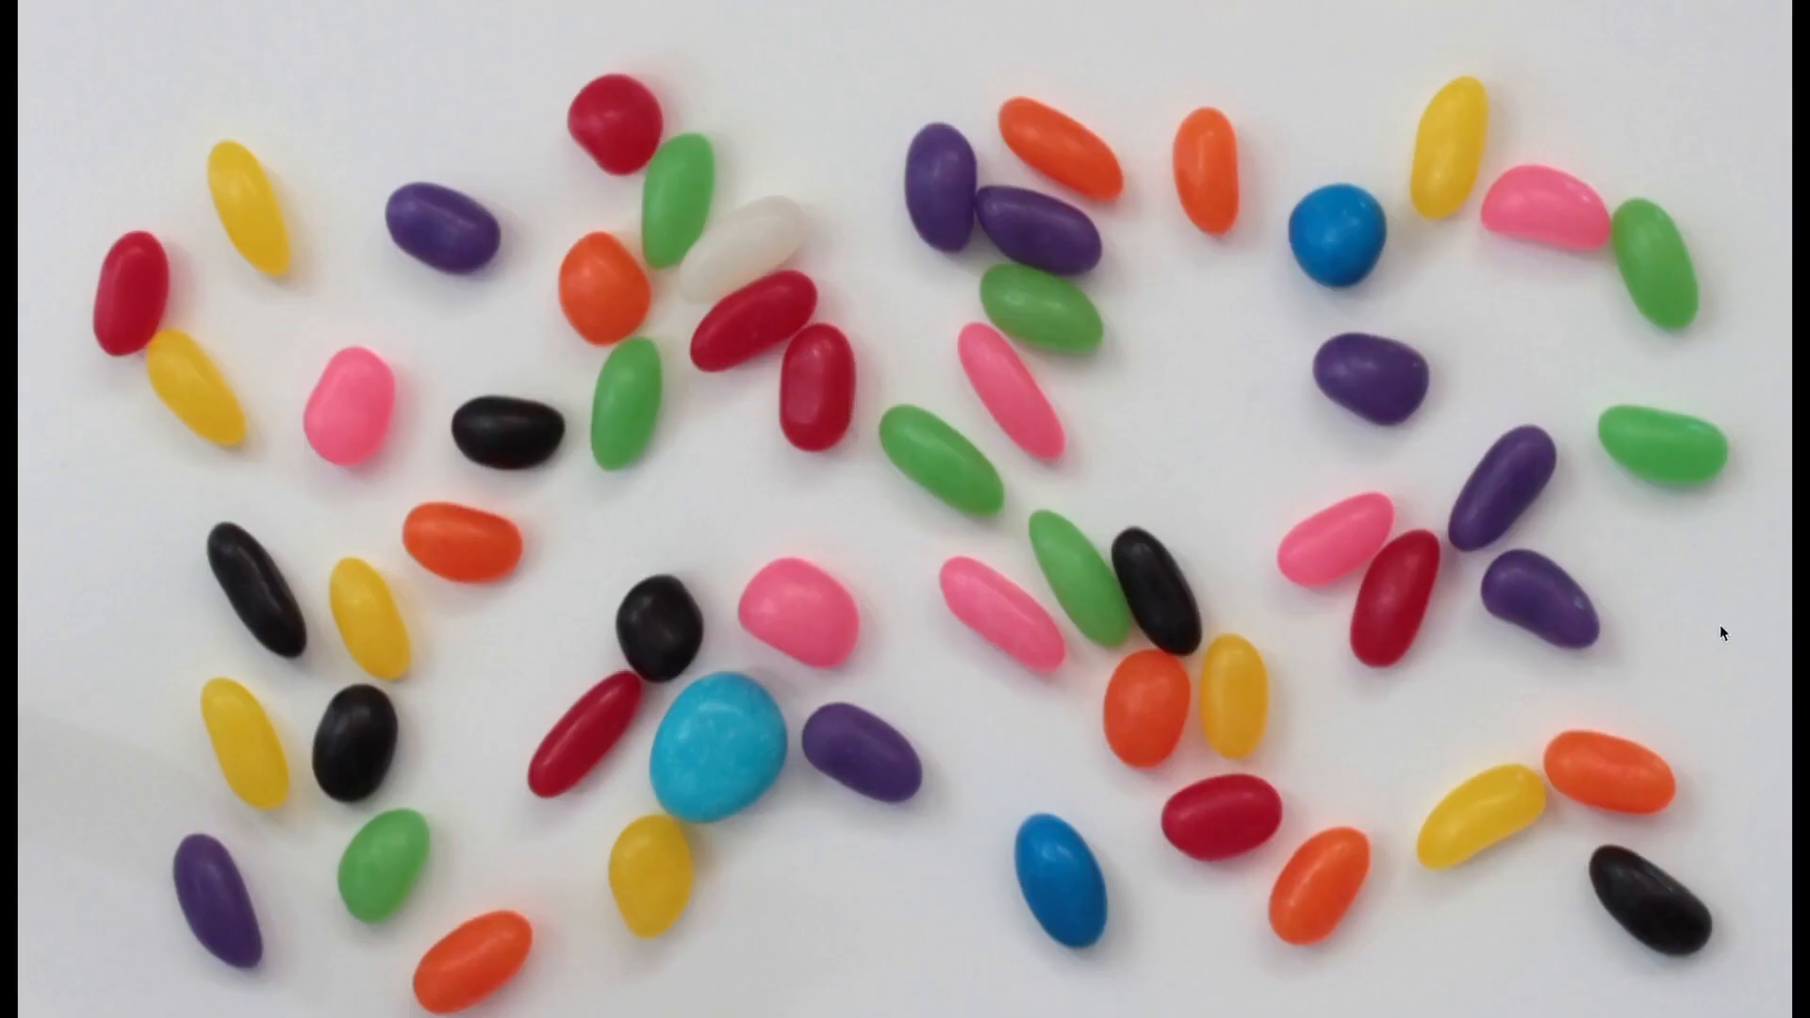